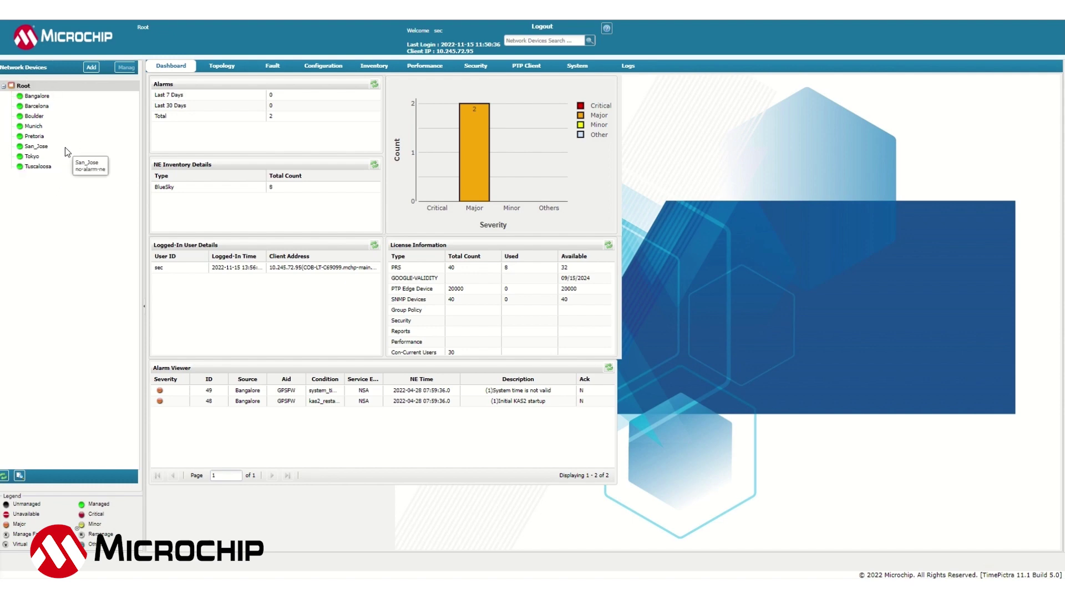
Open the Topology world map and zoom and pan across Europe.
click(211, 70)
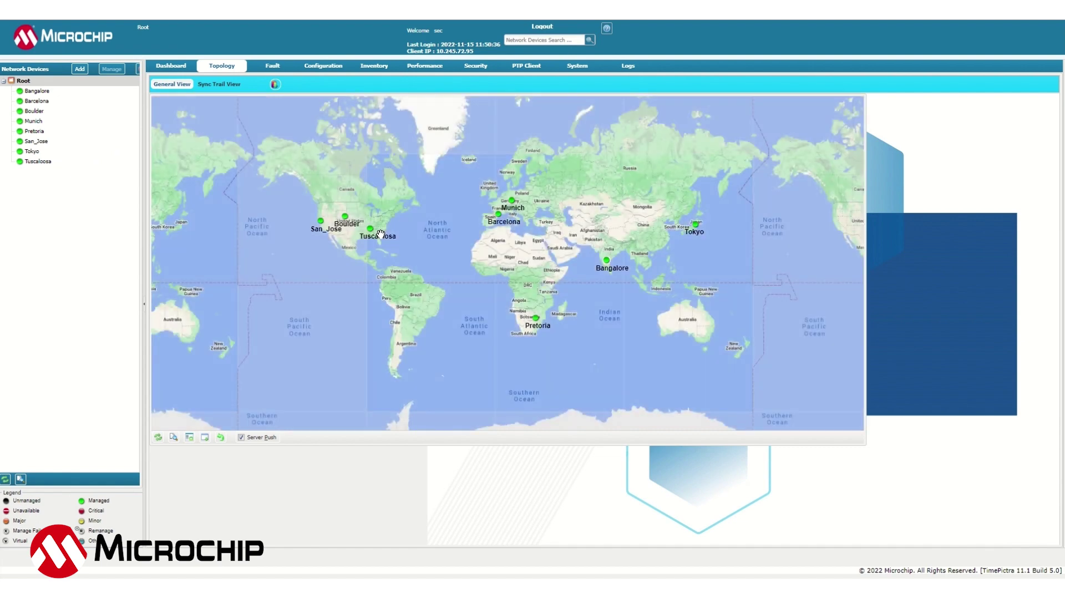
scroll(509, 206, up, 1)
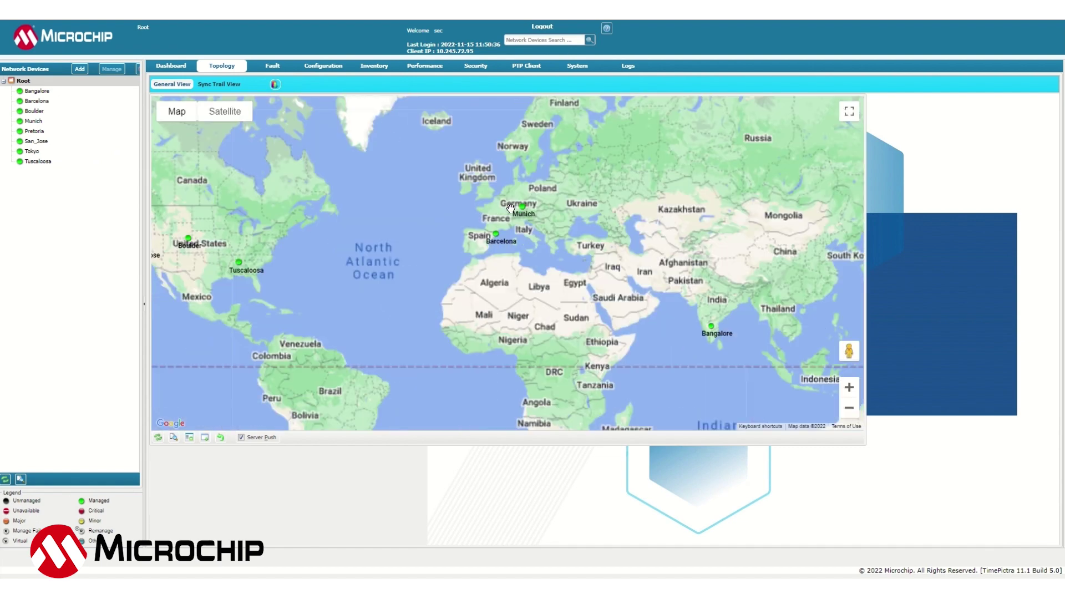
scroll(518, 215, up, 1)
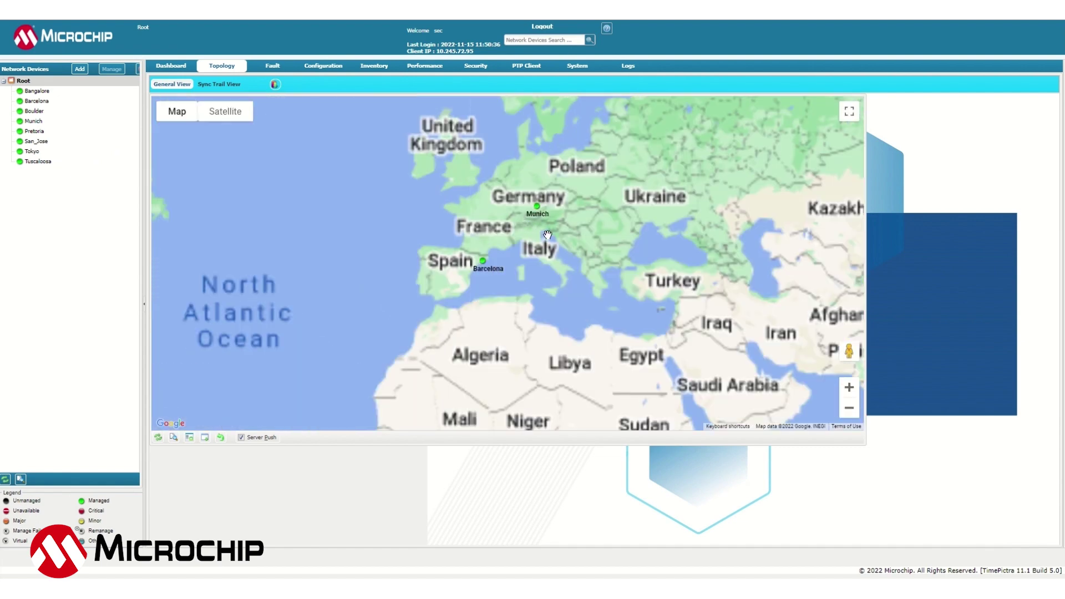
scroll(560, 236, up, 1)
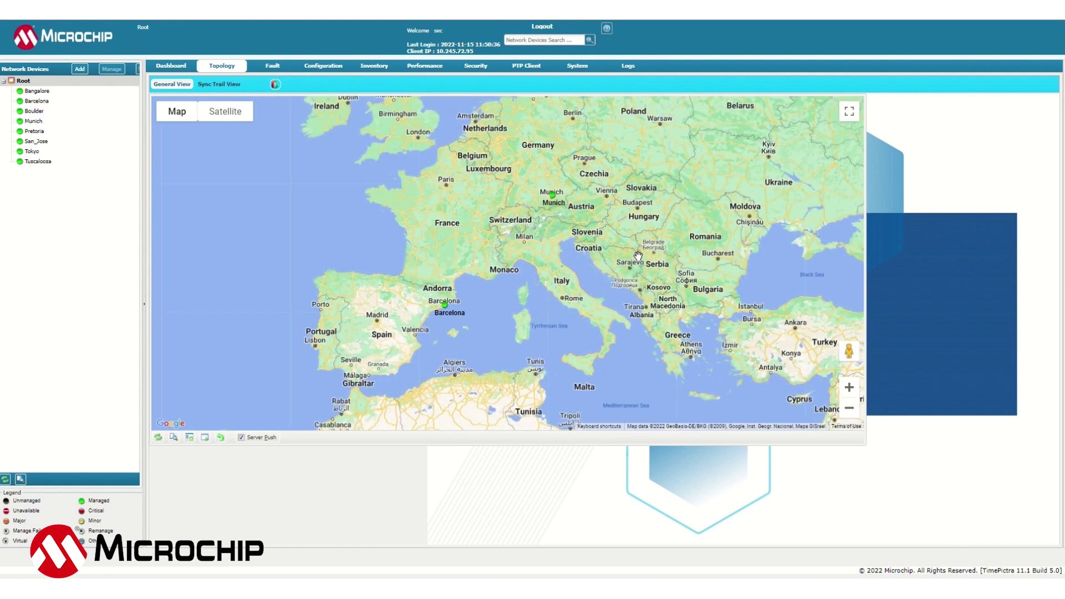
drag(638, 256, 586, 241)
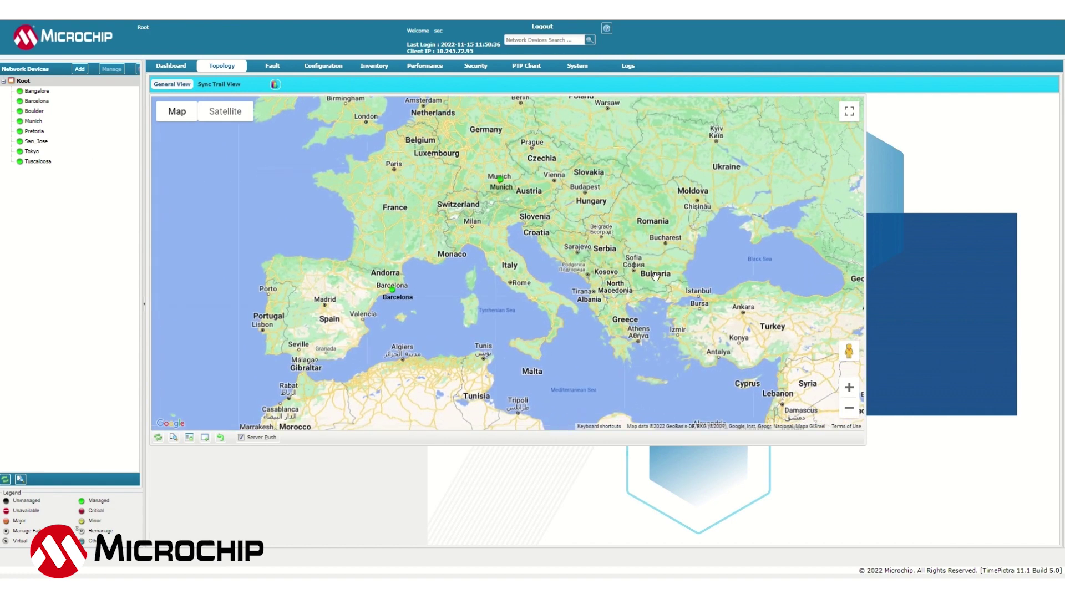
drag(655, 276, 488, 252)
Zoom back out, then zoom into North America near Boulder.
scroll(480, 232, down, 3)
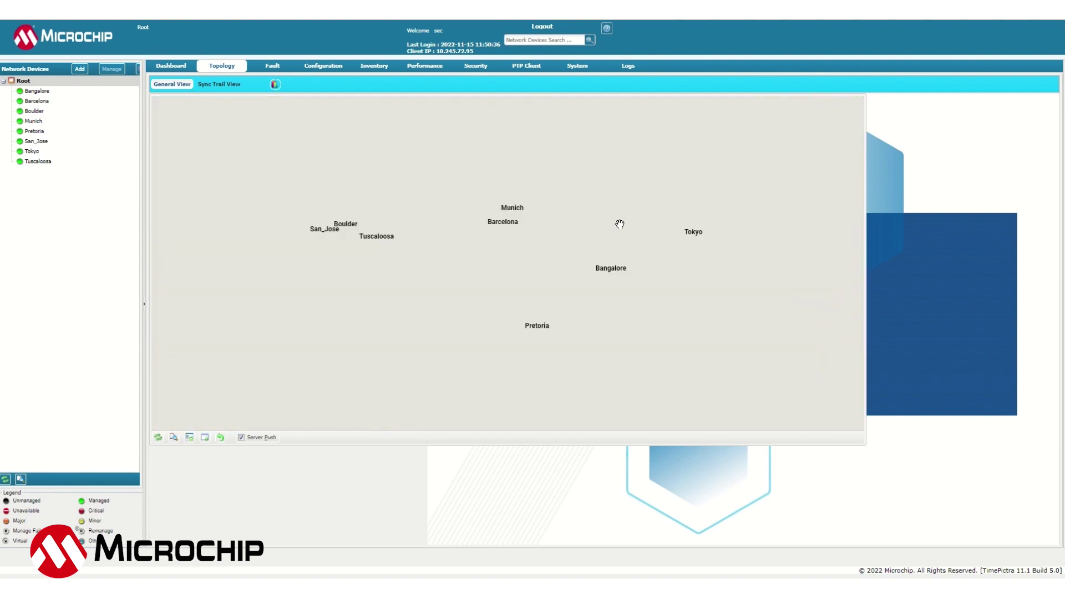
scroll(343, 223, up, 1)
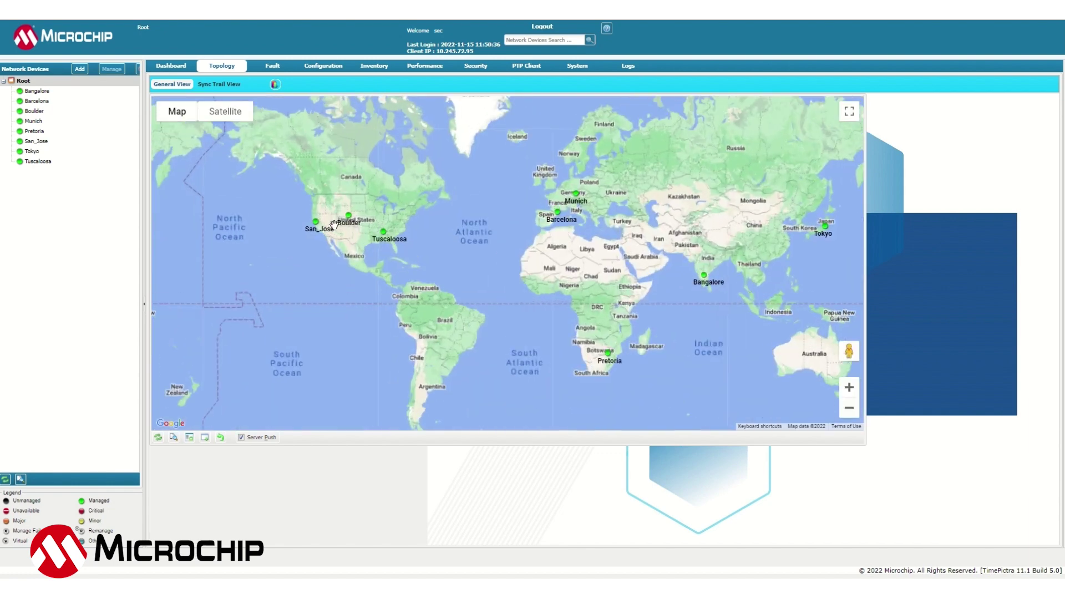
scroll(342, 223, up, 2)
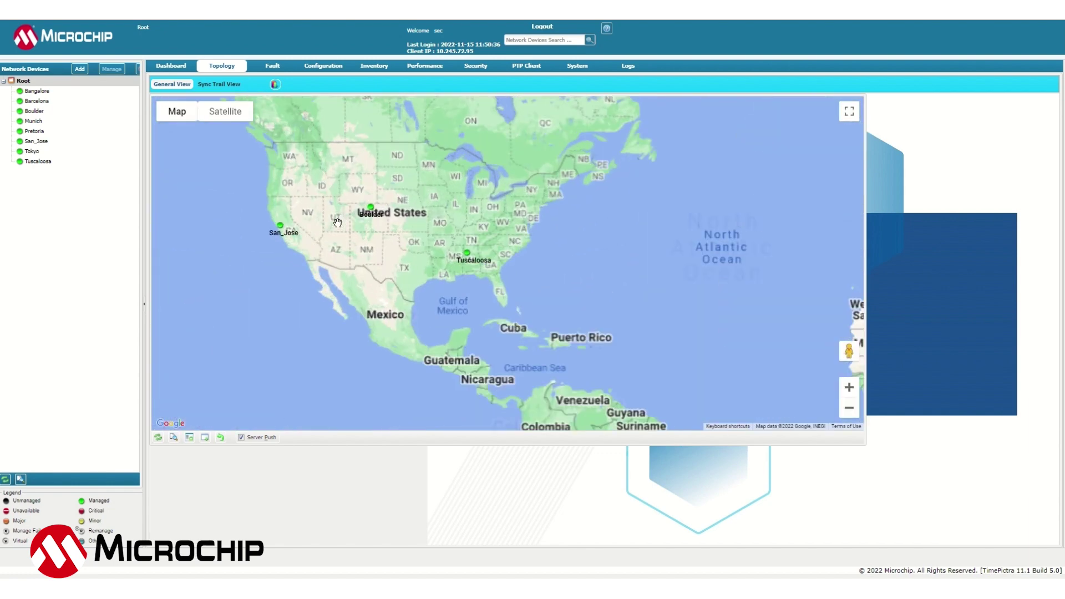
In BlueSky performance, select Boulder and check its TimeScale PTD for 15 Nov 2022.
click(424, 67)
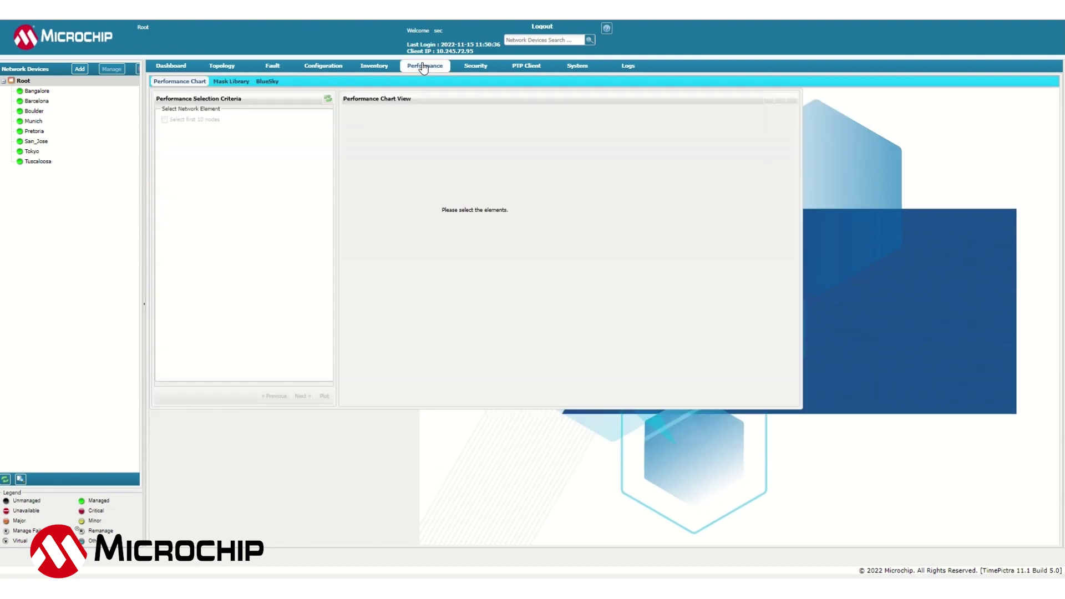
click(262, 84)
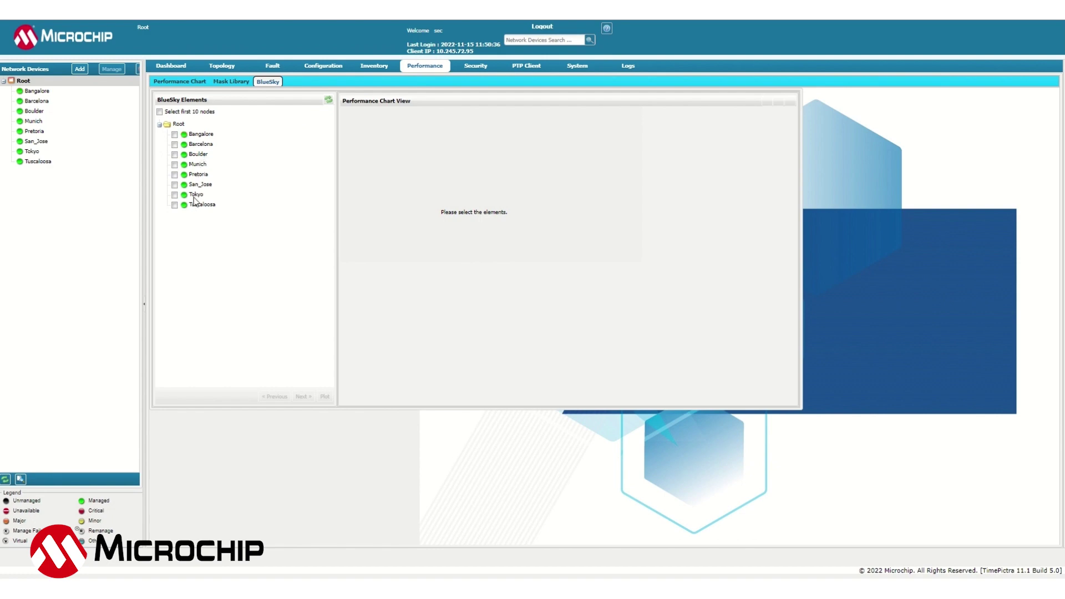
click(175, 155)
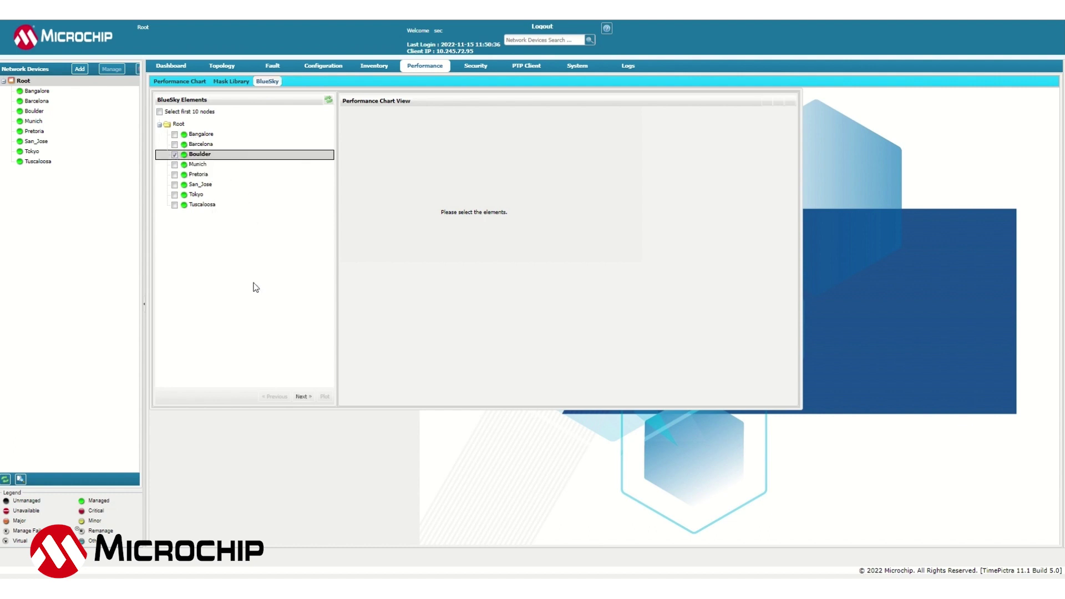
click(303, 396)
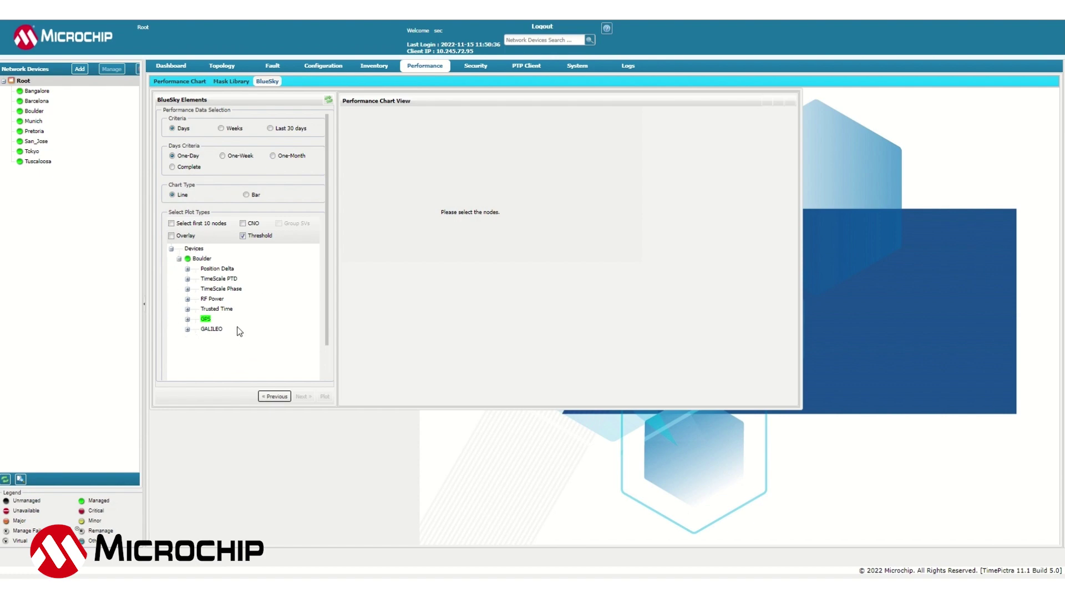
click(187, 278)
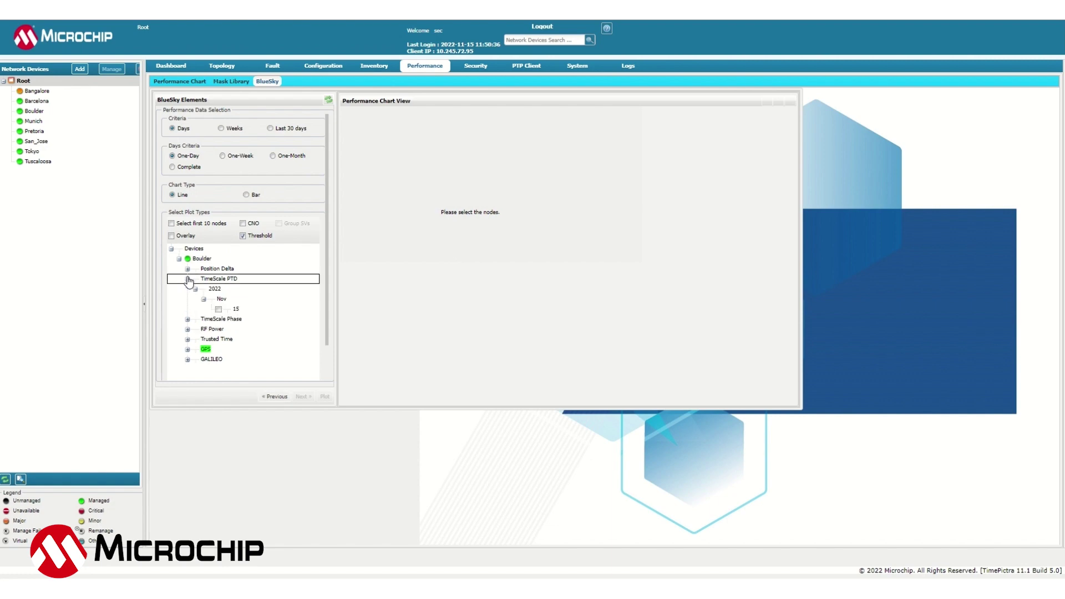
click(219, 309)
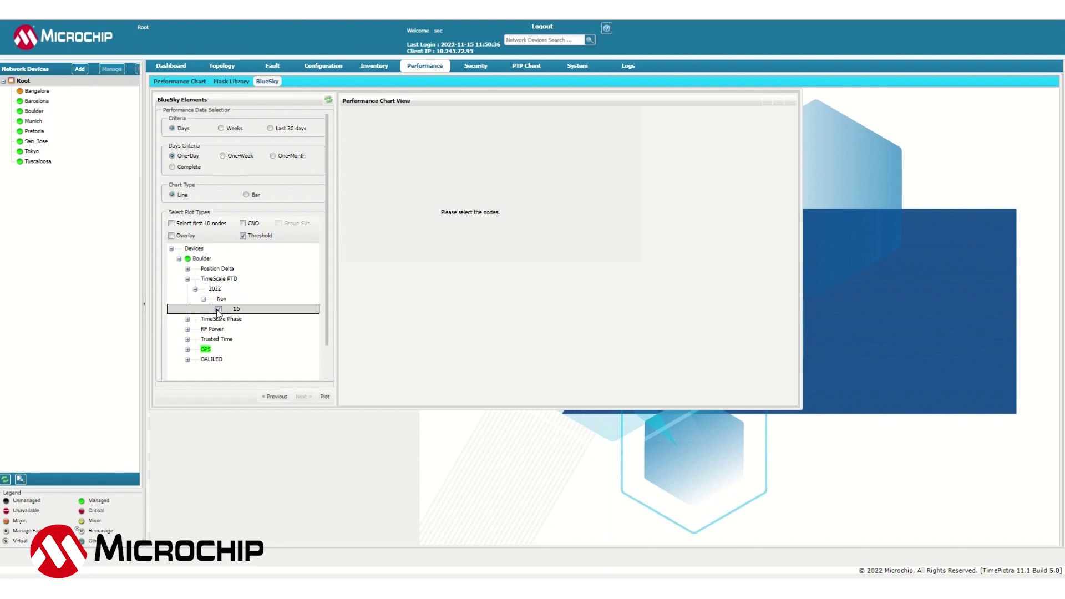
Plot Boulder's TimeScale PTD and stretch the time axis to magnify the trace.
click(324, 397)
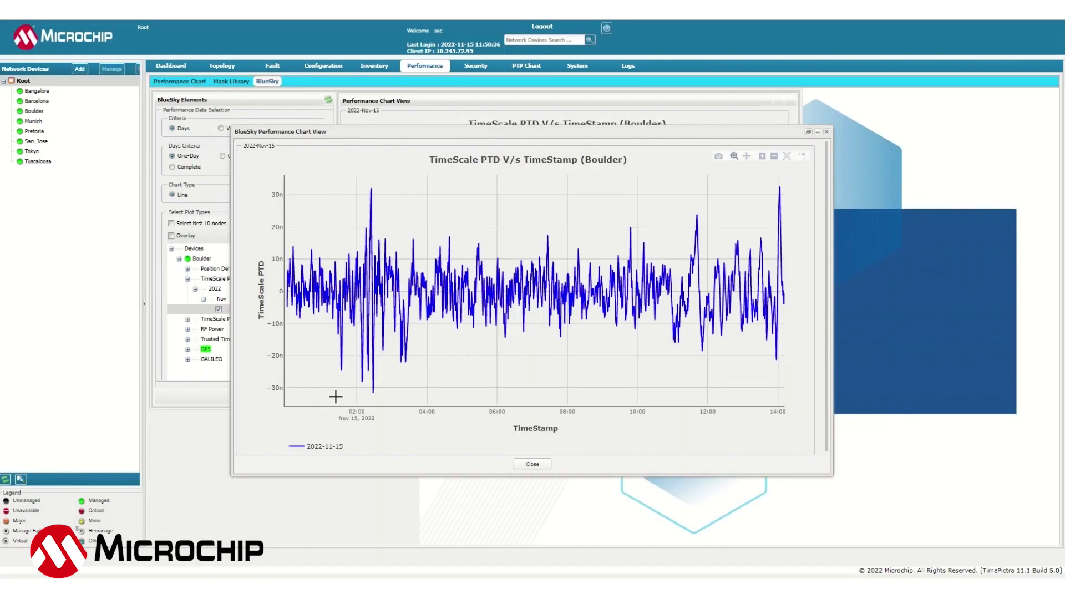
scroll(773, 426, down, 1)
drag(776, 410, 924, 401)
Pan the PTD chart forward in roughly fifteen-minute steps across two hours.
drag(547, 408, 361, 411)
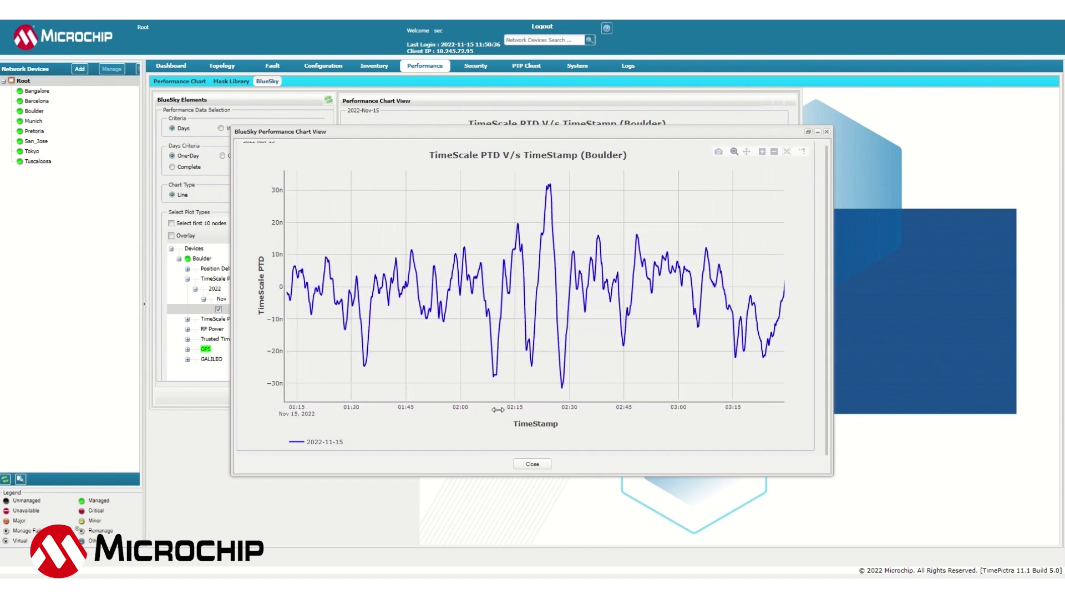
drag(622, 408, 584, 405)
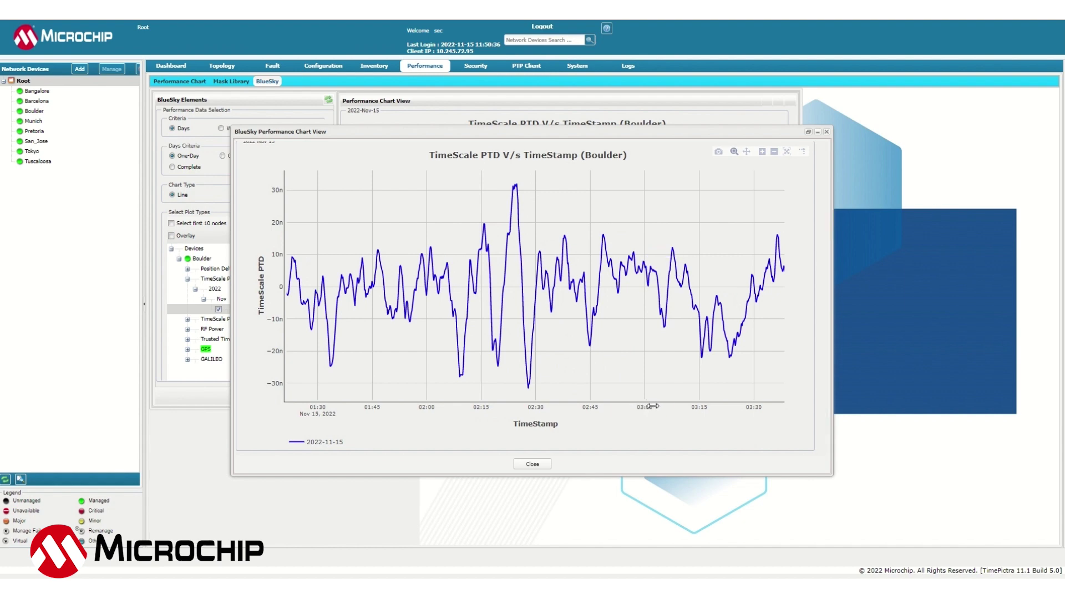
drag(651, 405, 586, 406)
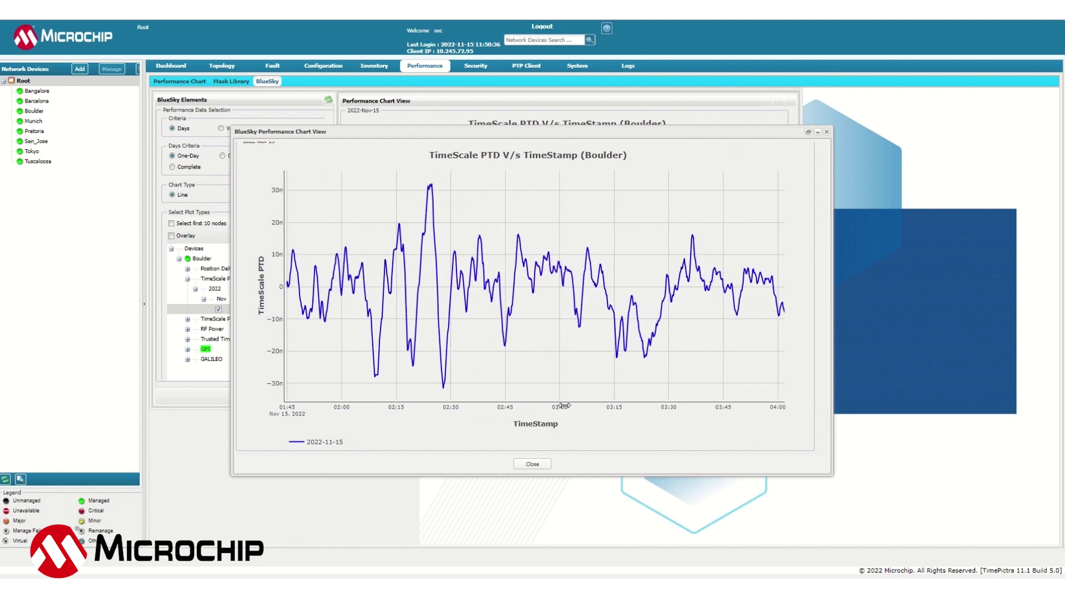
drag(563, 405, 513, 411)
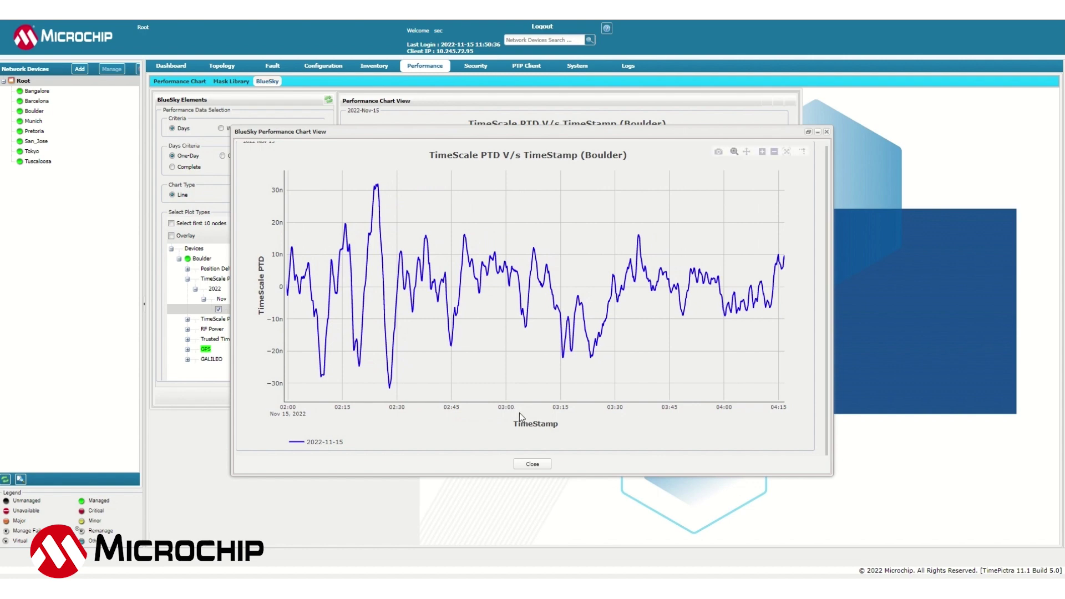
drag(590, 408, 554, 409)
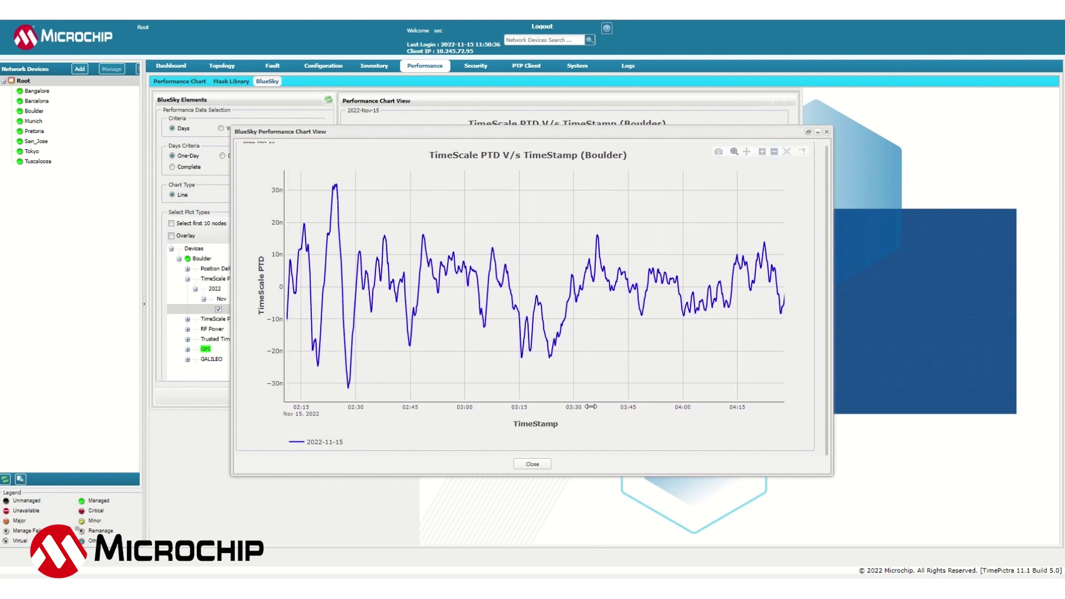
drag(644, 408, 500, 401)
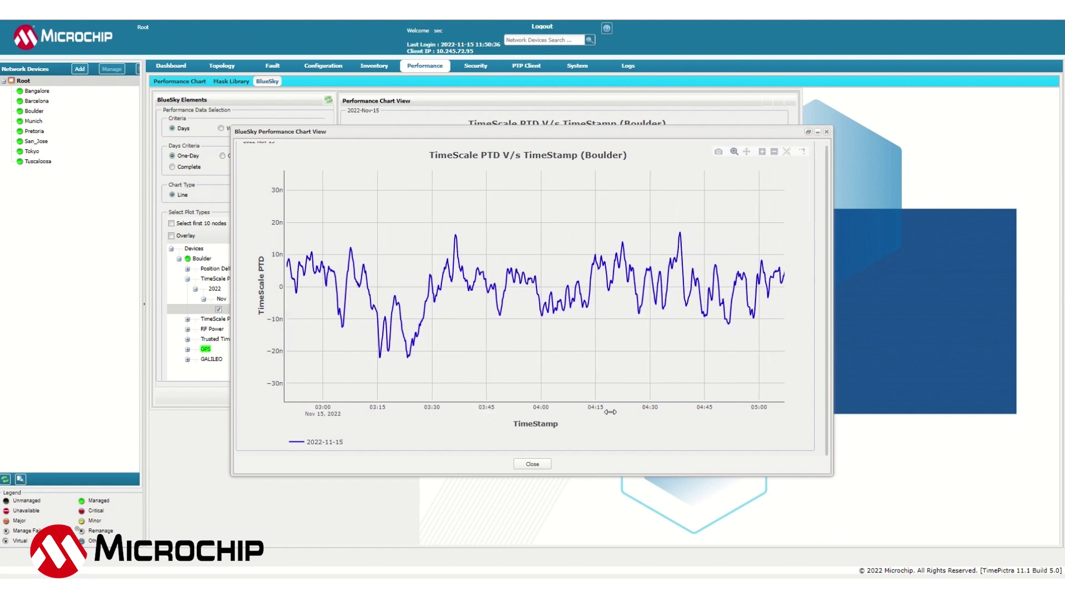
drag(669, 406, 552, 407)
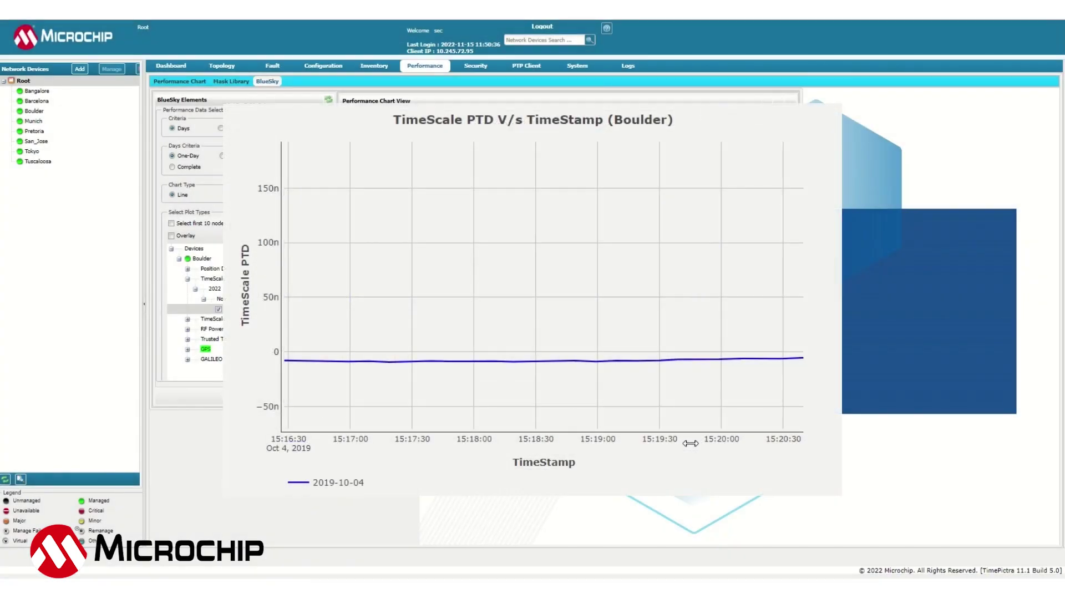
Pan the TimeScale PTD trace forward to 15:32, revealing repeated rises toward 160–180n.
drag(691, 443, 577, 444)
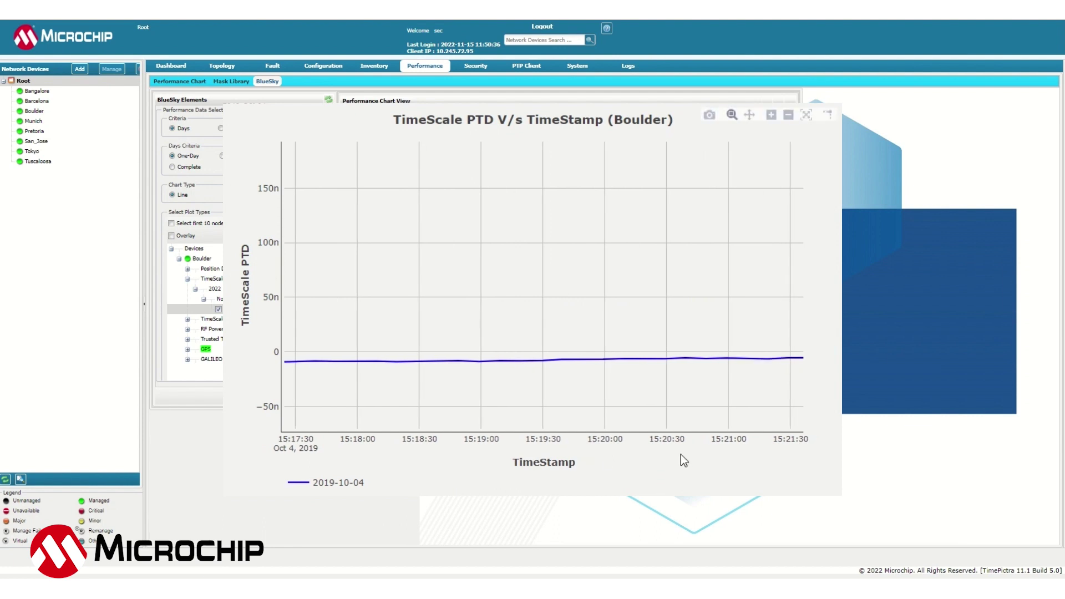
drag(738, 442, 600, 443)
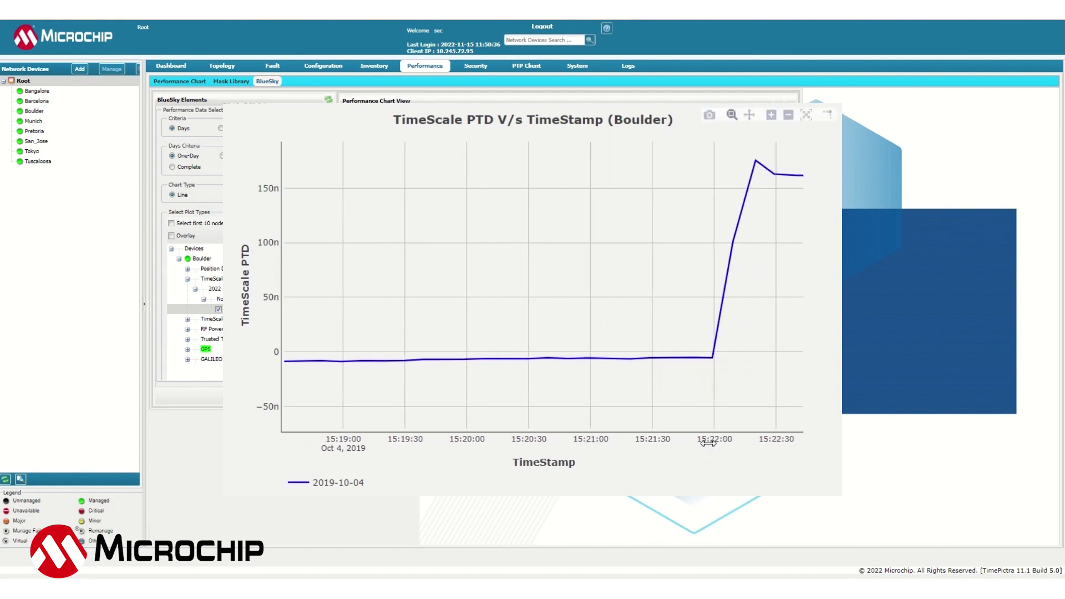
drag(708, 442, 594, 445)
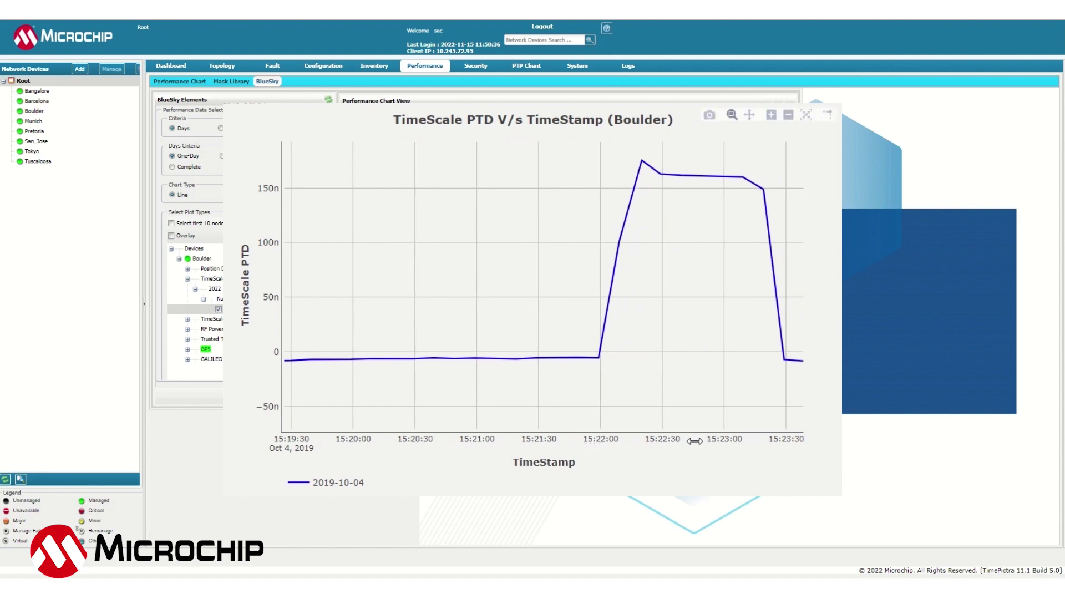
drag(693, 441, 588, 449)
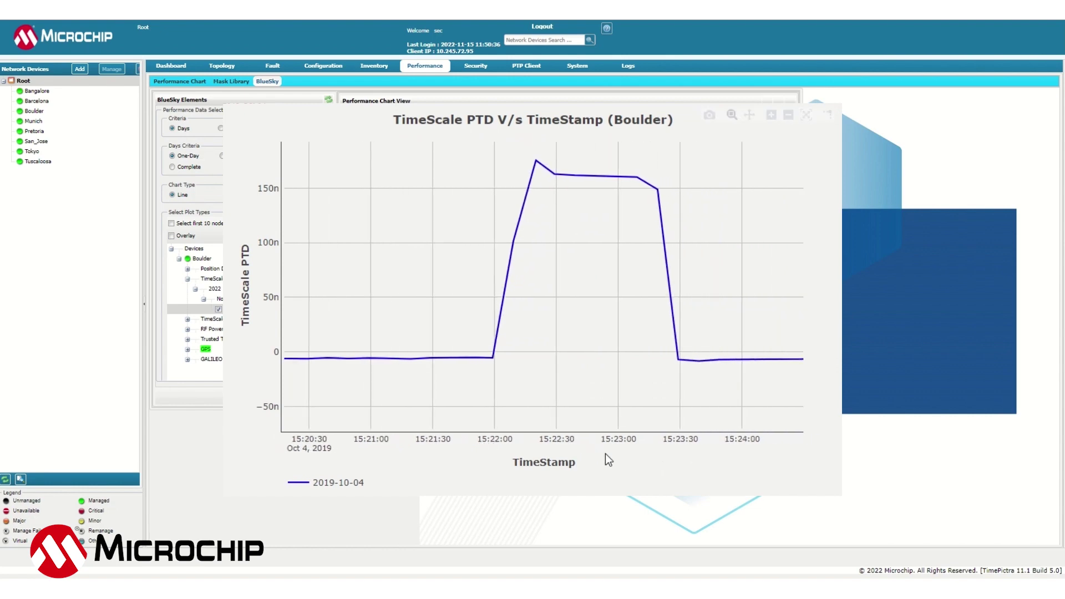
drag(700, 443, 571, 440)
drag(709, 444, 587, 444)
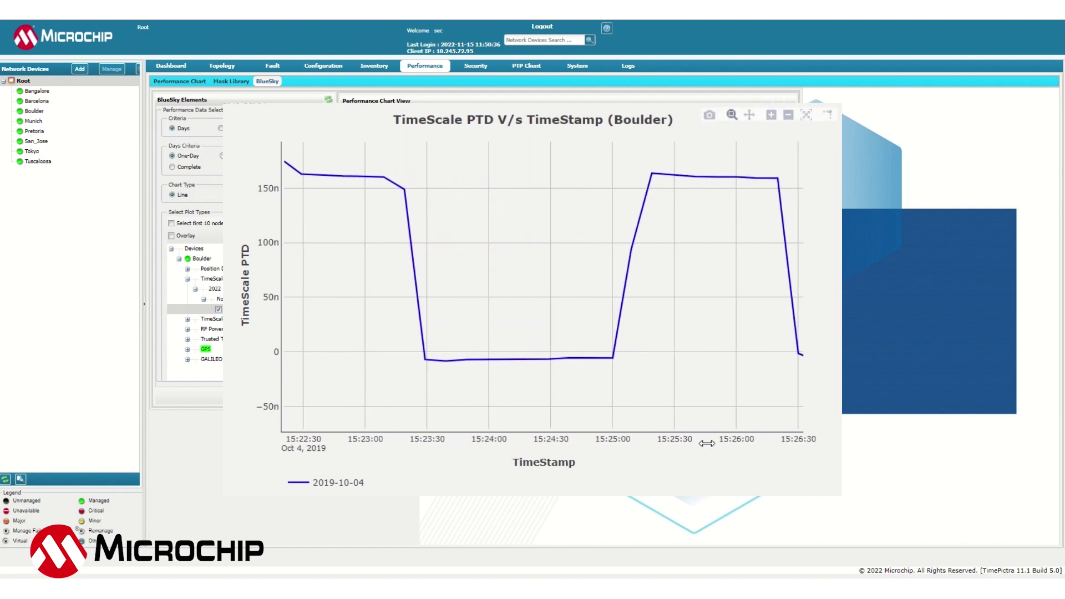
drag(706, 443, 578, 447)
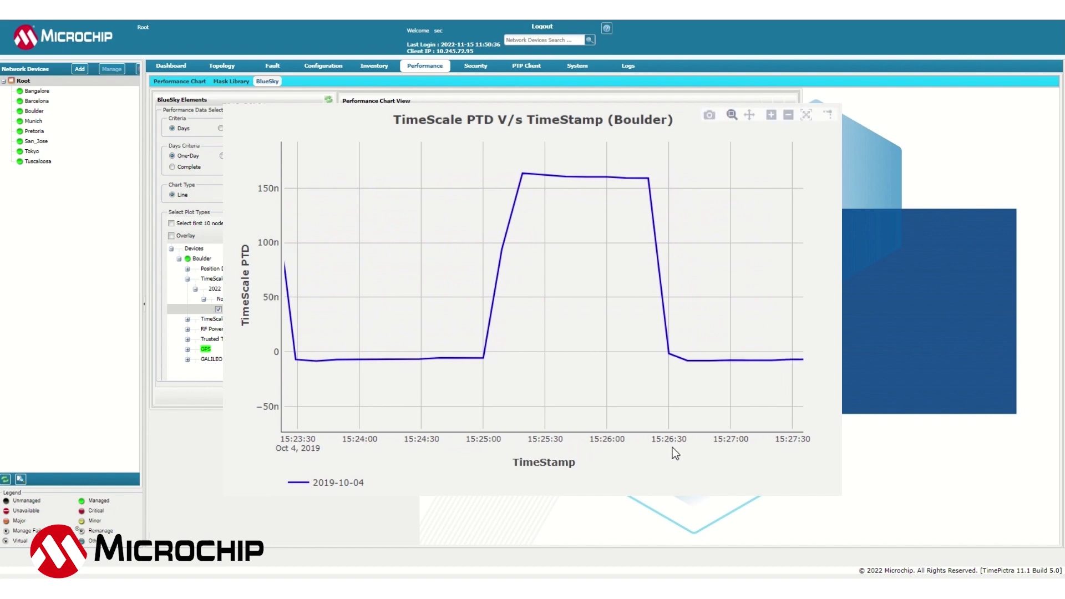
drag(700, 442, 571, 443)
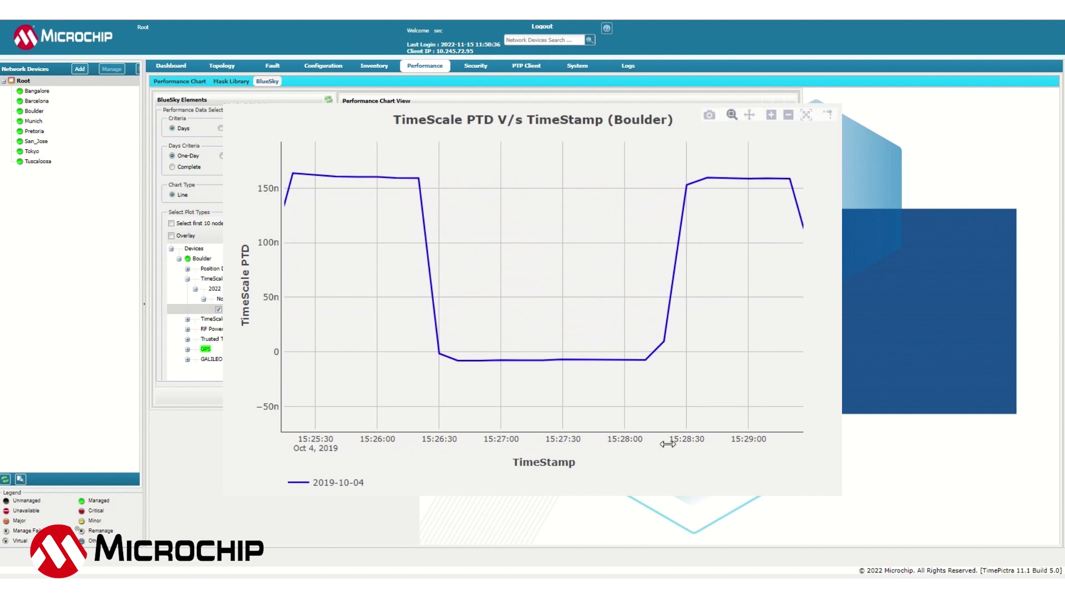
drag(668, 444, 574, 445)
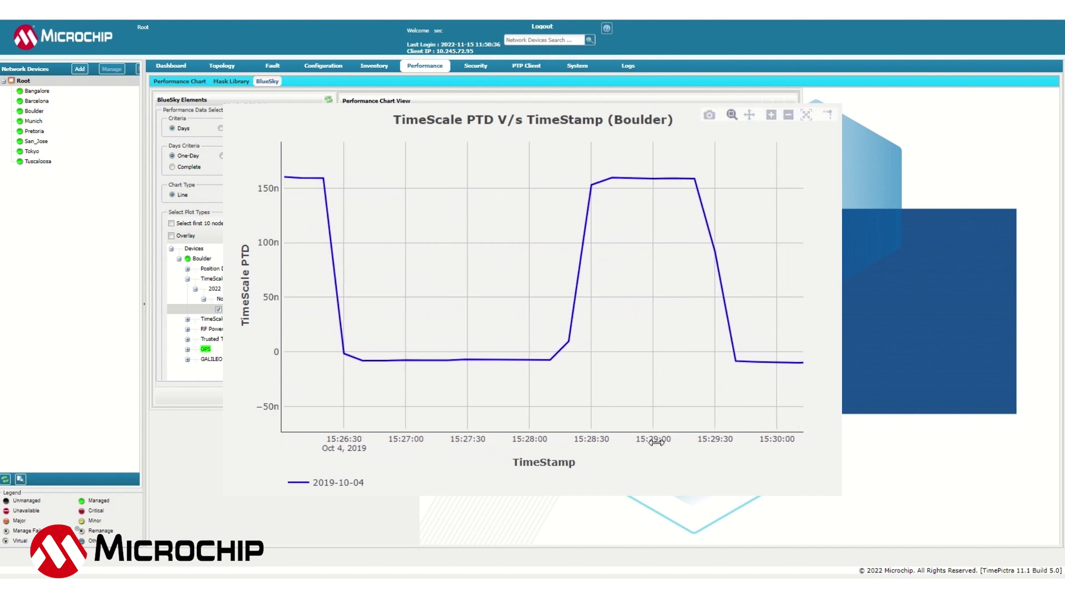
drag(656, 442, 539, 449)
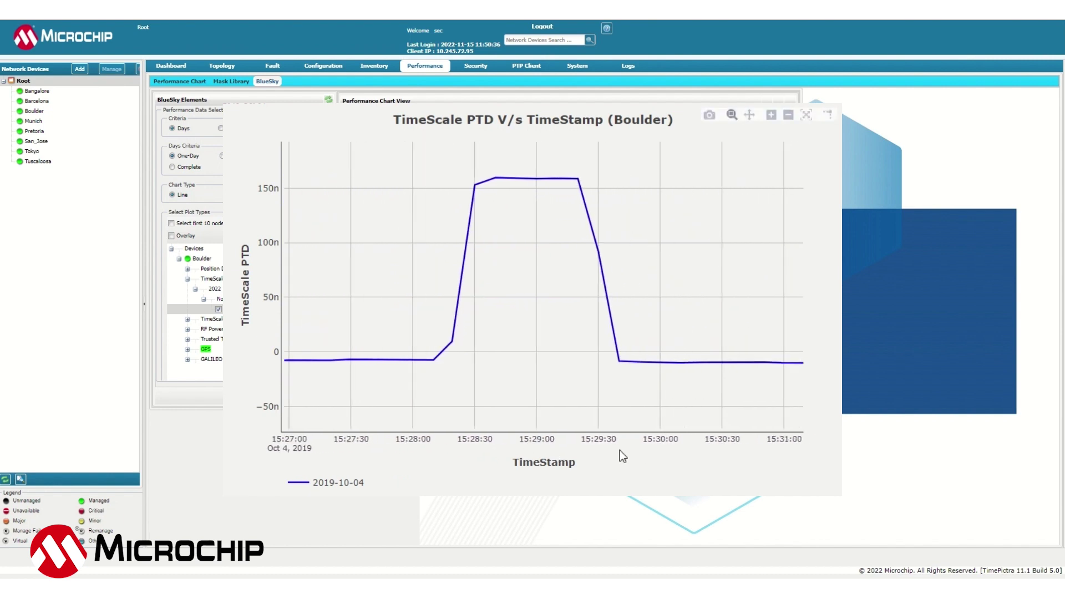
drag(672, 448, 538, 440)
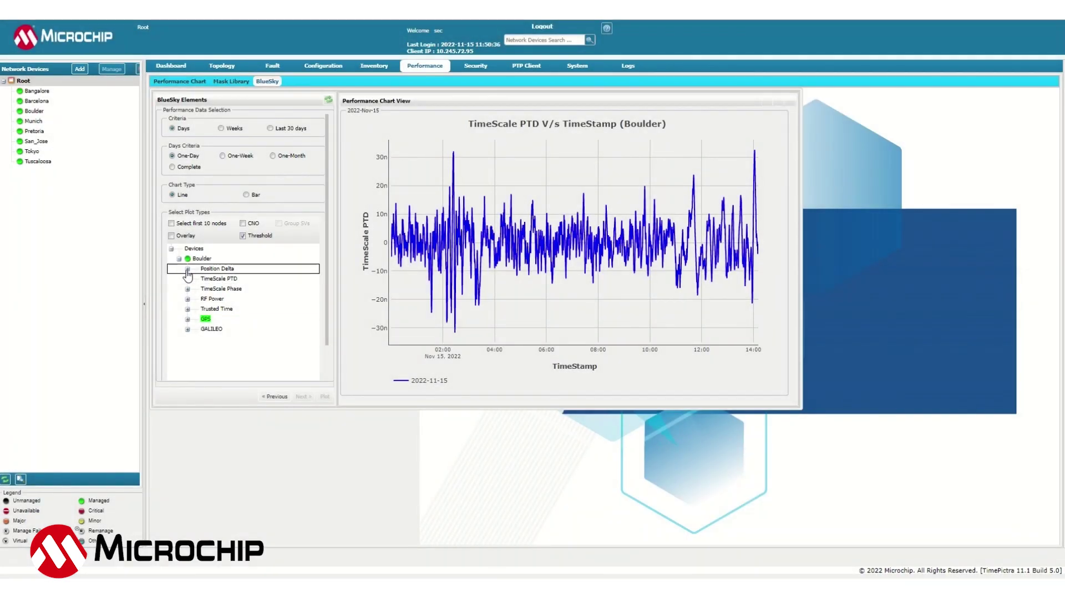
Check Boulder's Position Delta for 15 Nov 2022 and plot it.
click(187, 269)
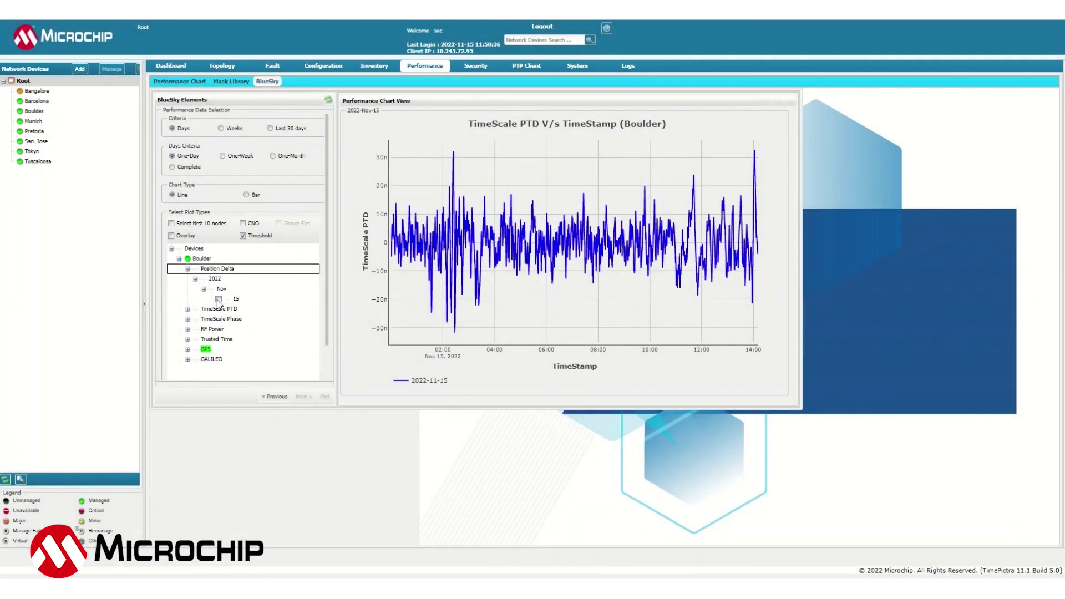
click(218, 299)
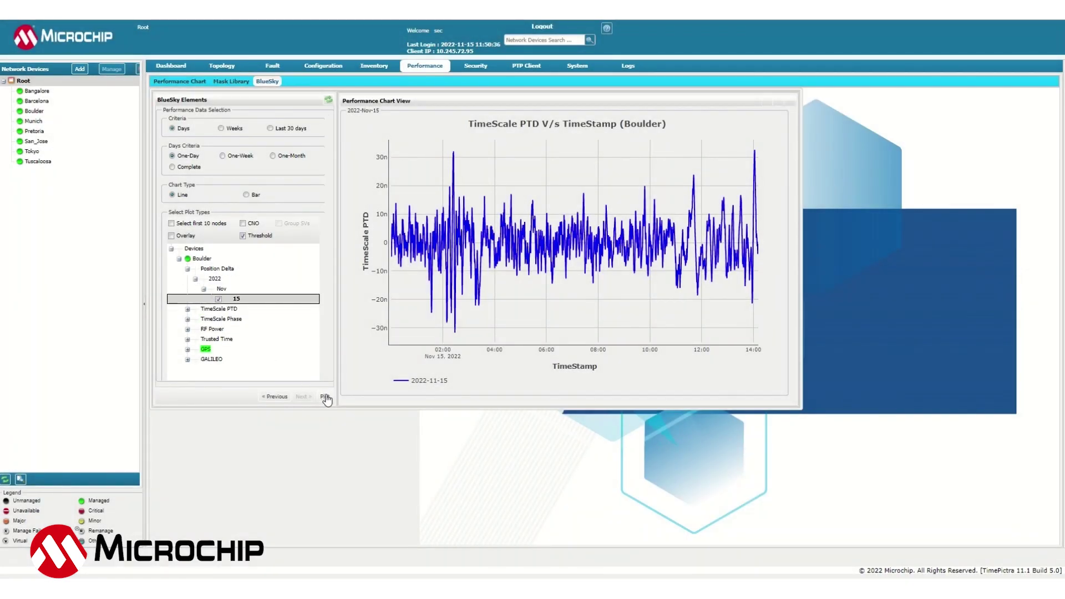
click(325, 396)
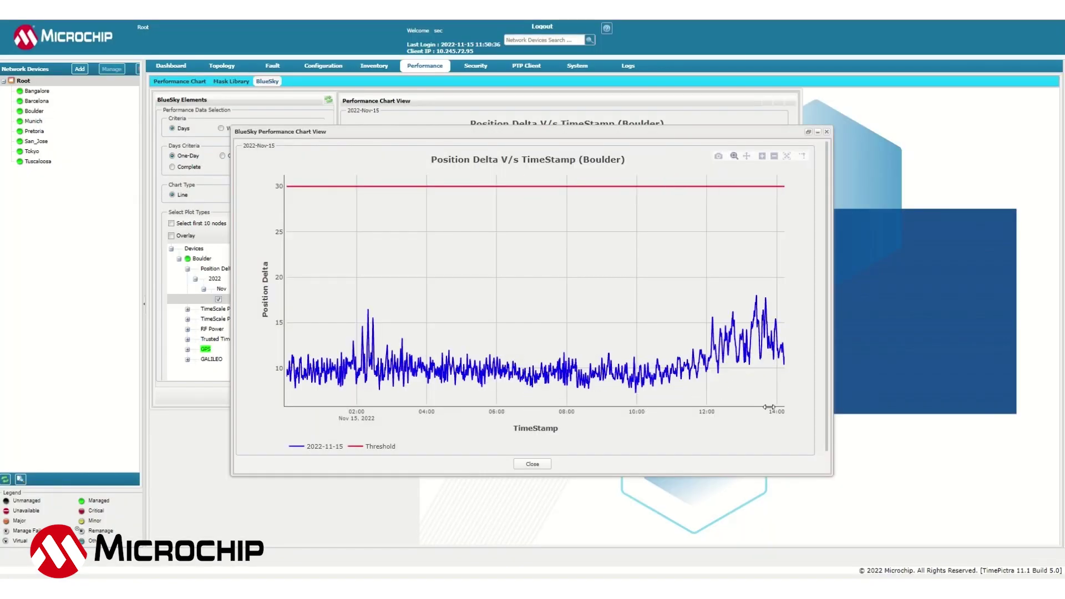
Zoom the Position Delta chart to the first hour and a half and pan through the morning.
drag(783, 408, 927, 398)
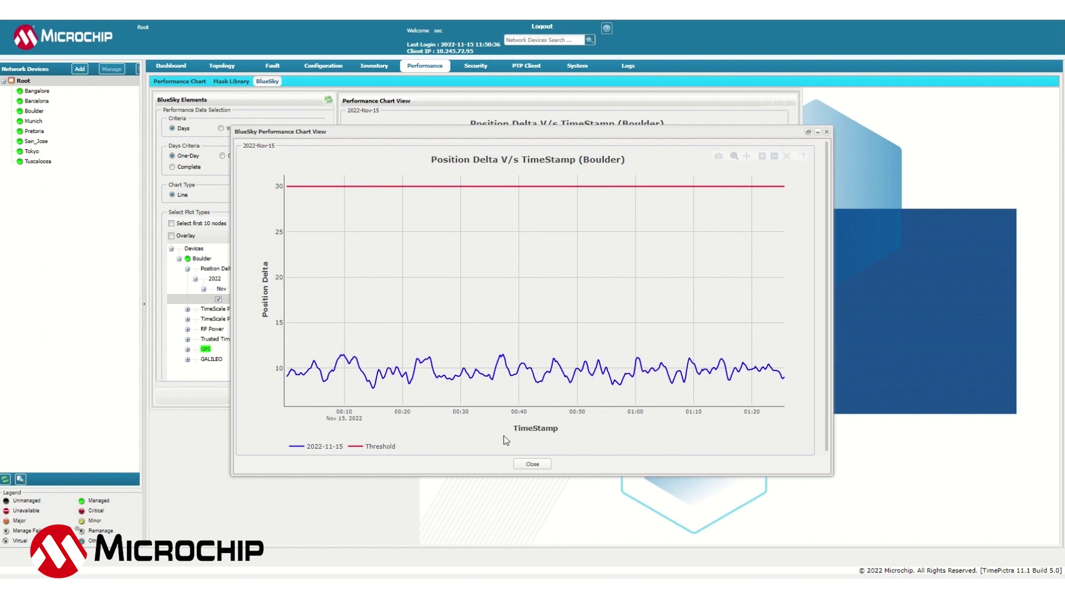
drag(488, 413, 384, 412)
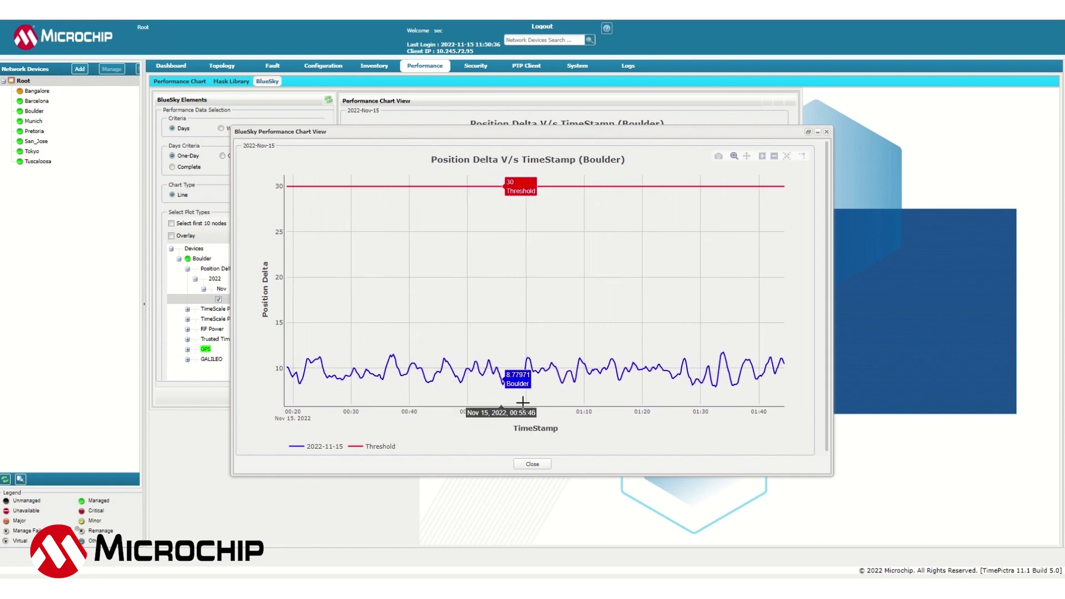
drag(565, 408, 469, 404)
drag(615, 407, 545, 409)
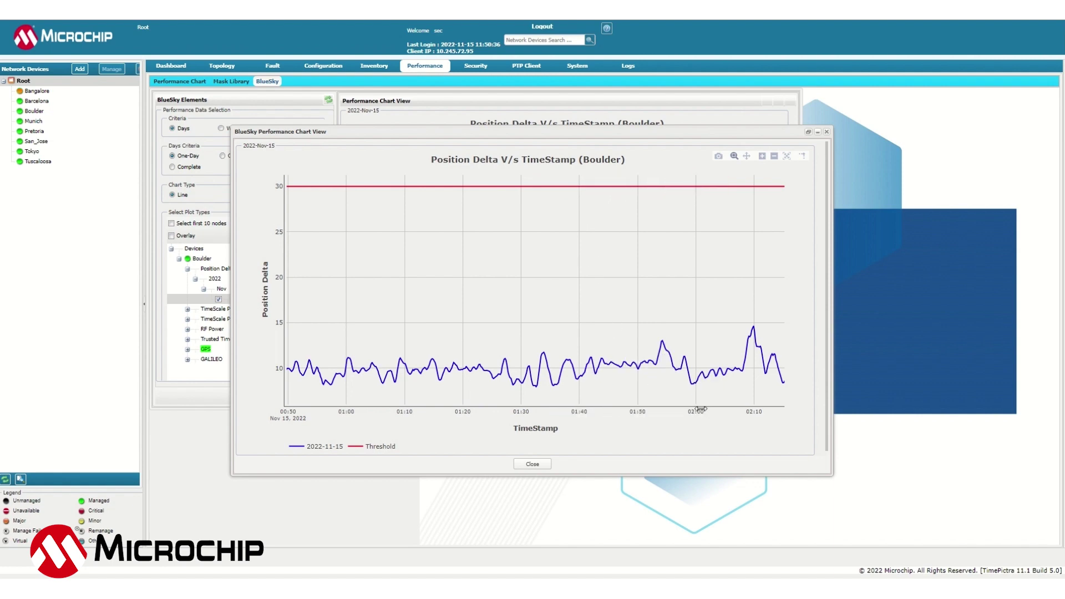
drag(684, 410, 542, 413)
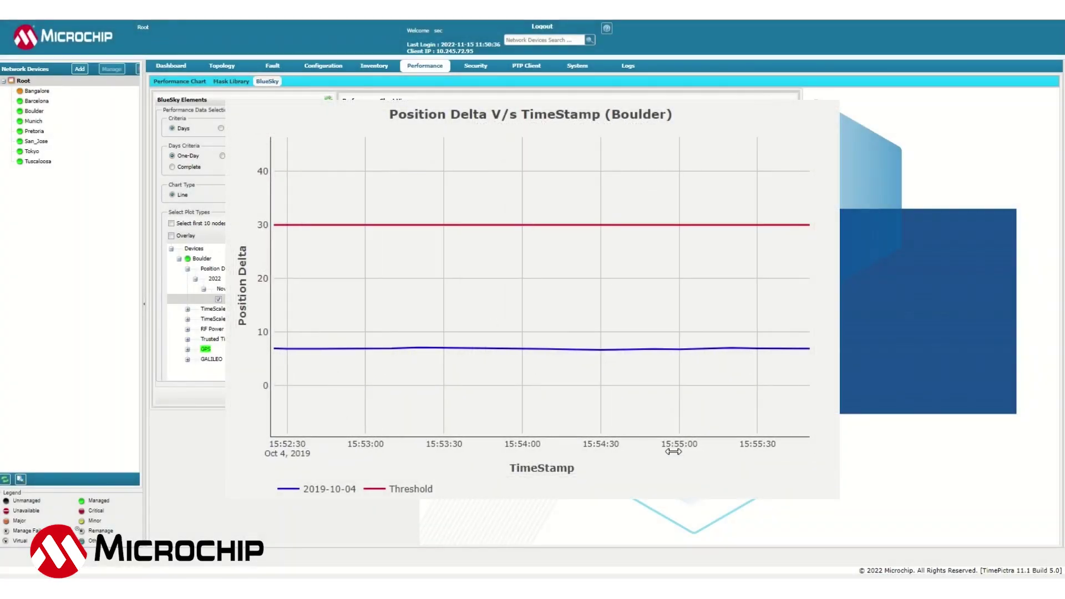
Pan through the Position Delta spikes past the 30 threshold, then collapse the Position Delta node.
drag(723, 449, 568, 448)
drag(723, 450, 575, 450)
drag(700, 450, 556, 454)
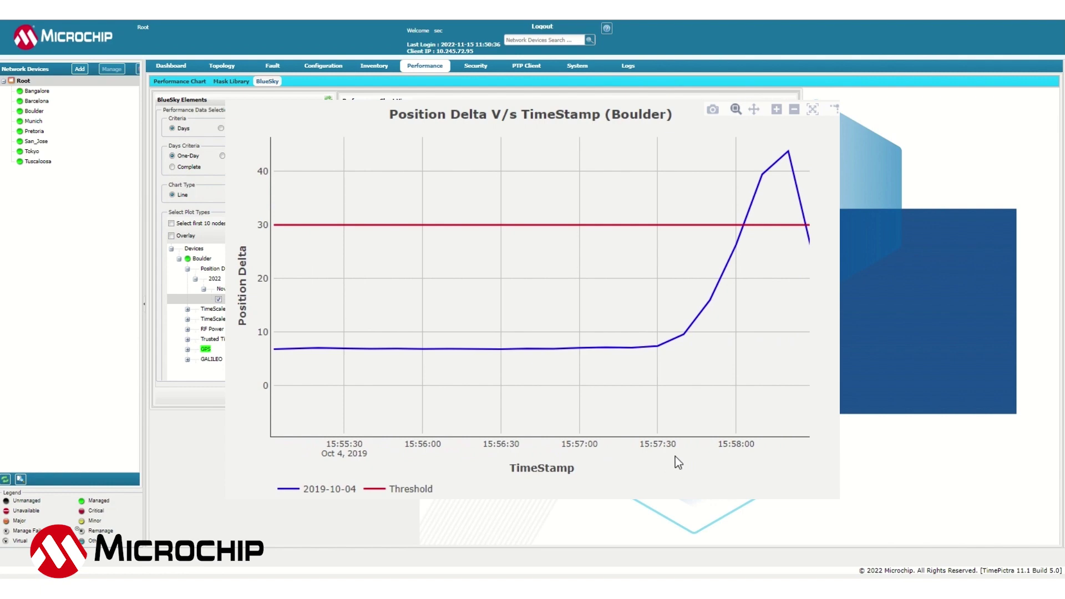
drag(675, 452, 526, 447)
drag(707, 450, 560, 452)
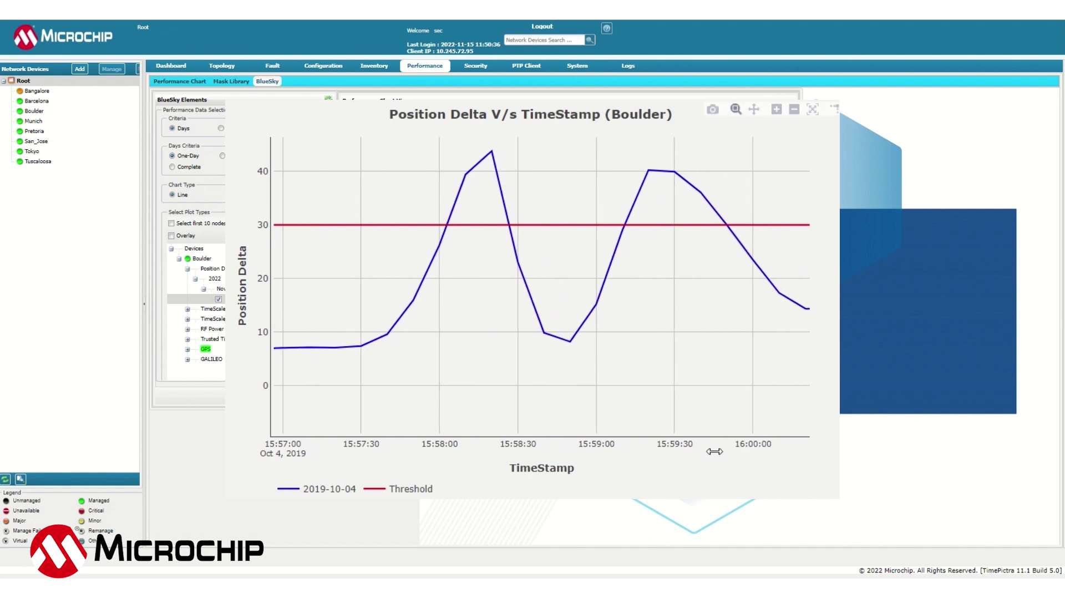
drag(714, 452, 564, 448)
drag(710, 452, 524, 445)
drag(709, 449, 561, 447)
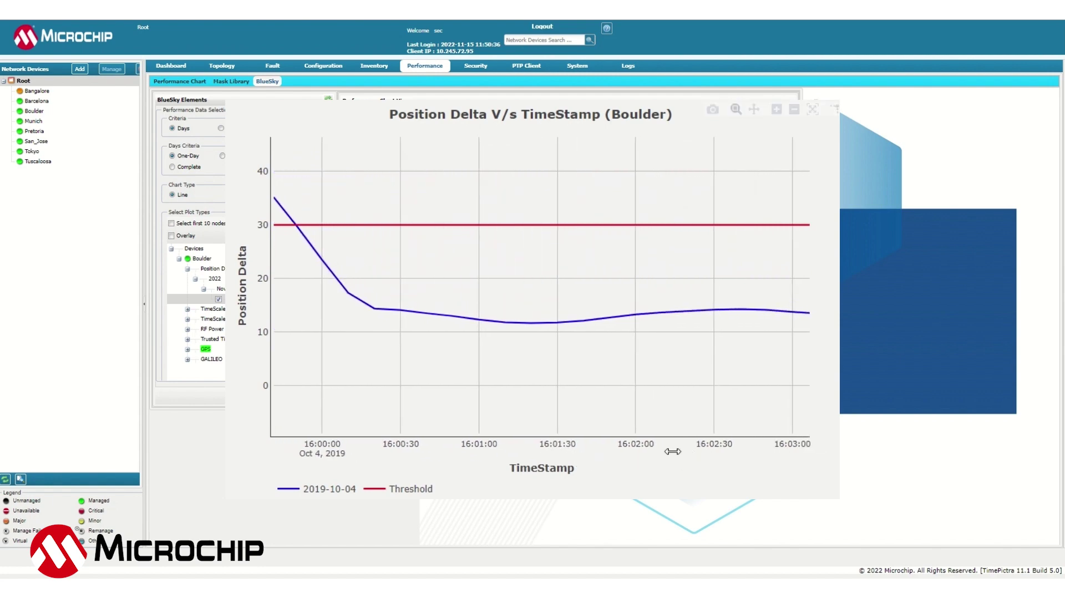
drag(673, 452, 524, 465)
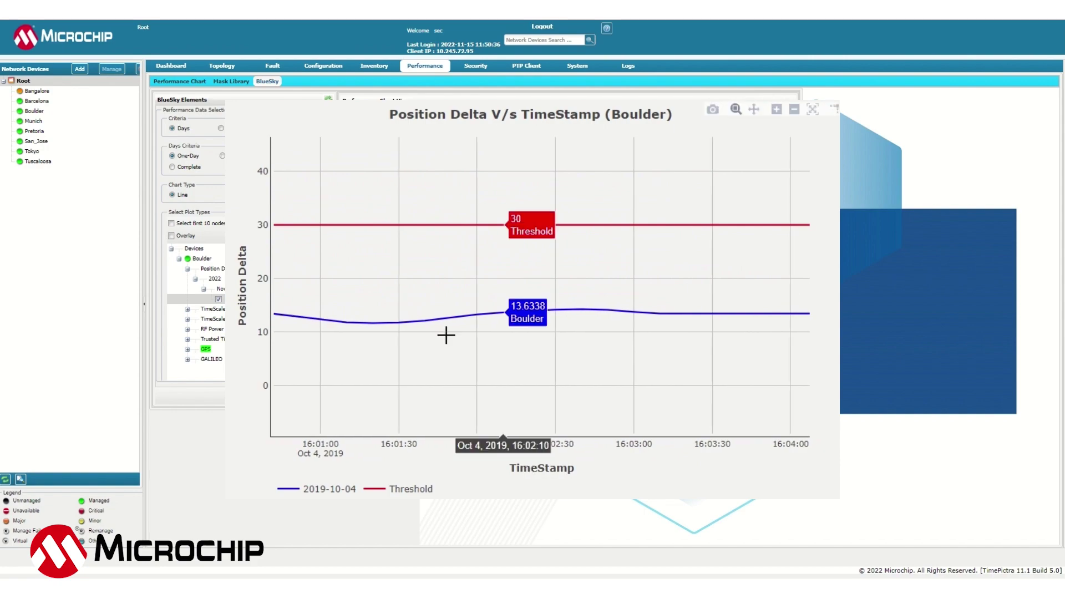
click(188, 270)
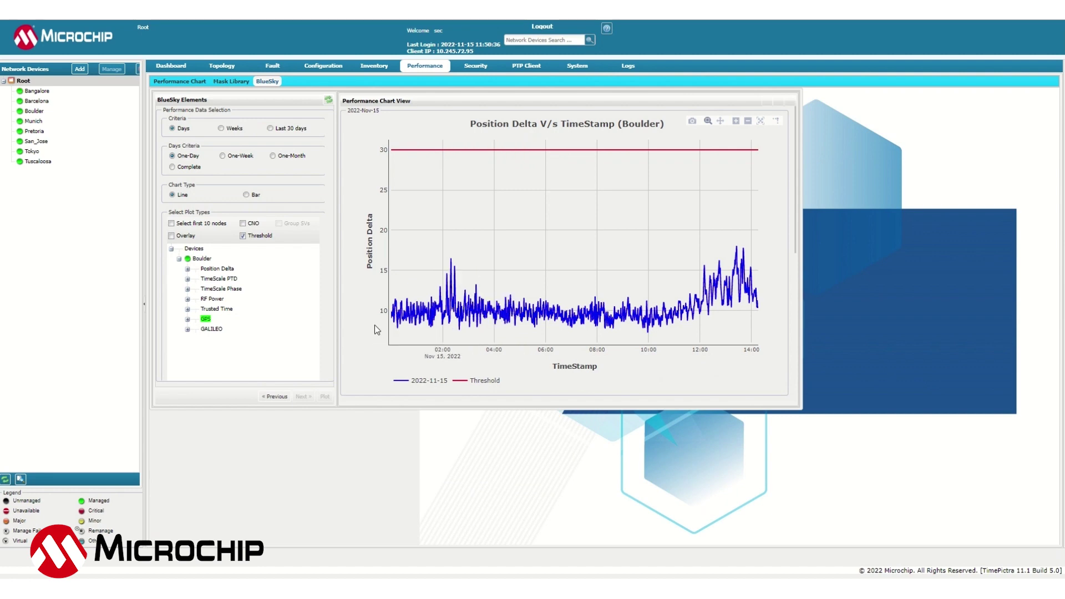
Plot Boulder's GPS Tracked Satellite Count for 15 Nov 2022, zoomed to the first six hours.
click(187, 319)
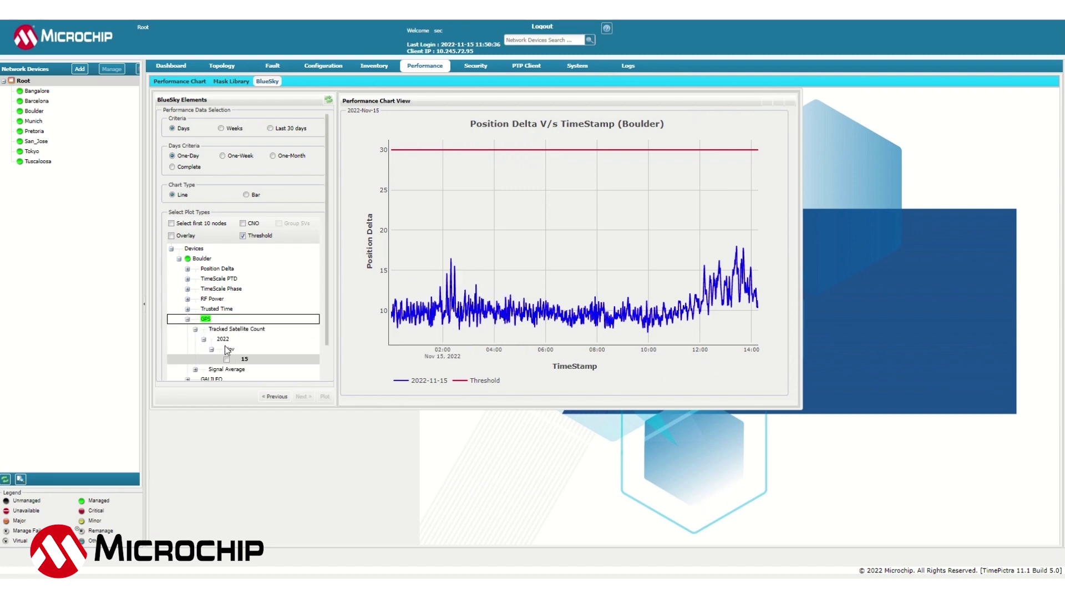
click(227, 360)
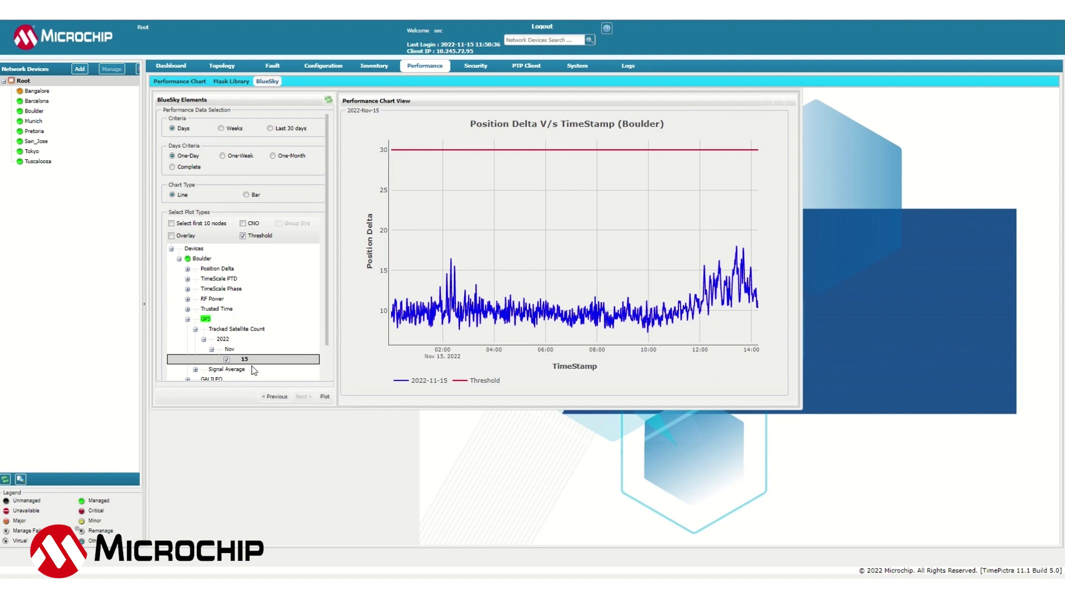
click(323, 397)
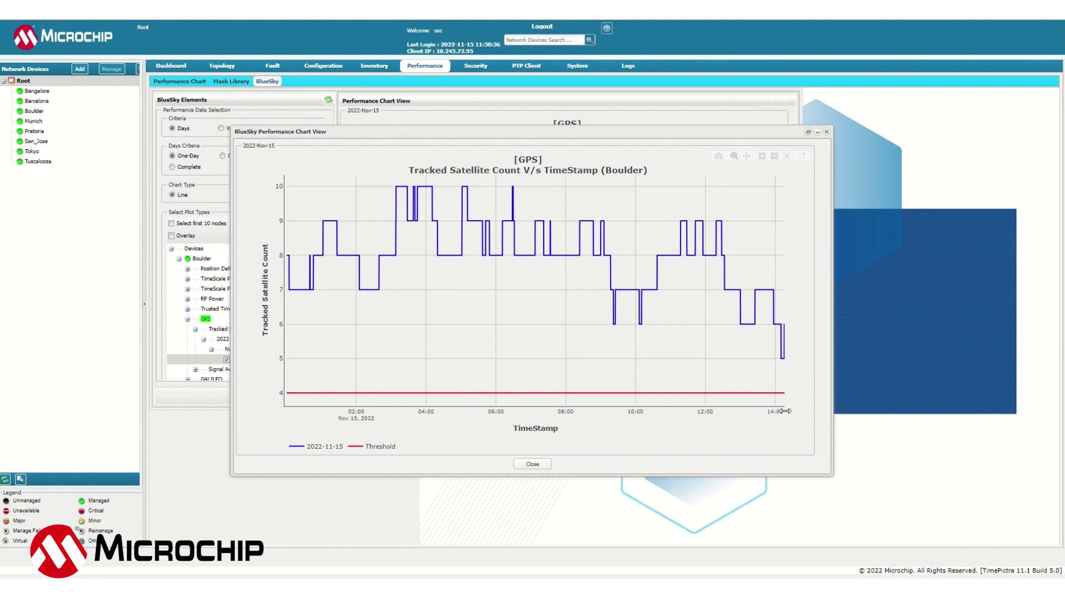
drag(784, 410, 933, 405)
Pan the satellite count chart forward through the morning hours.
drag(556, 413, 411, 414)
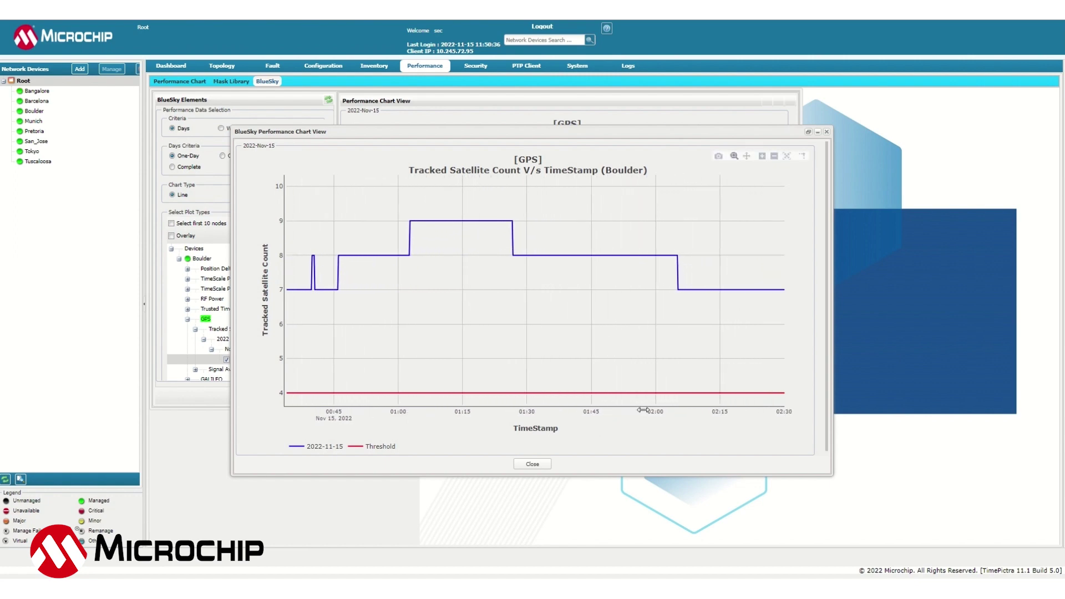
drag(642, 410, 358, 413)
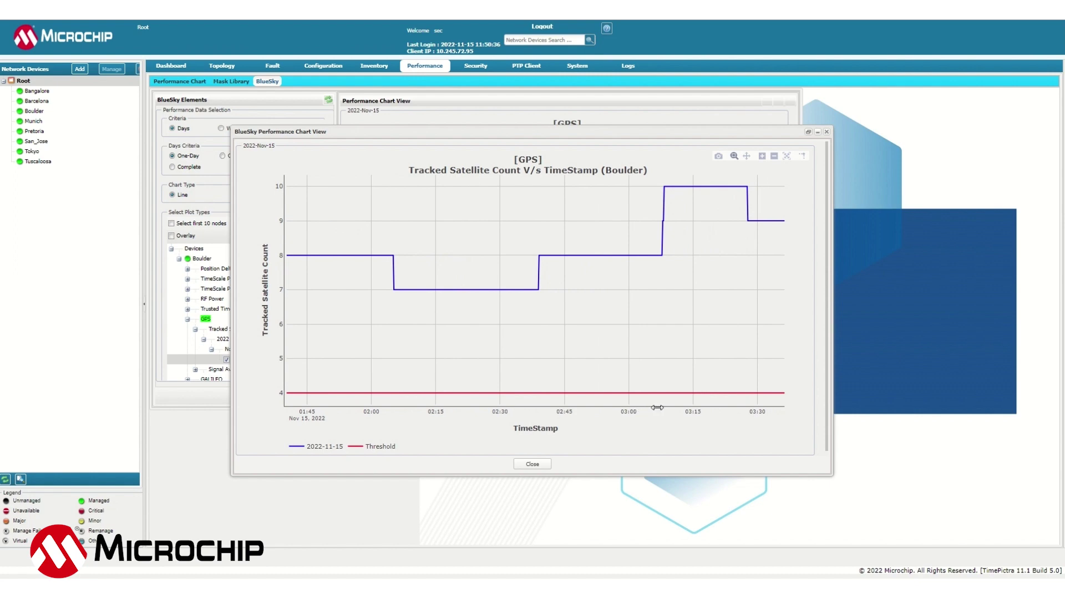
drag(656, 408, 570, 413)
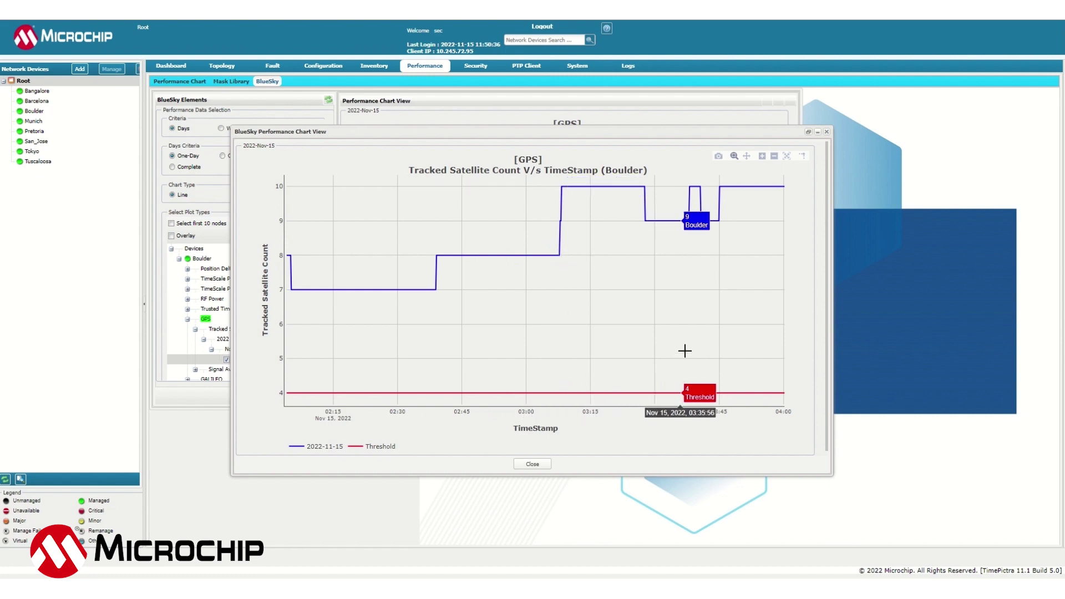
drag(711, 411, 475, 401)
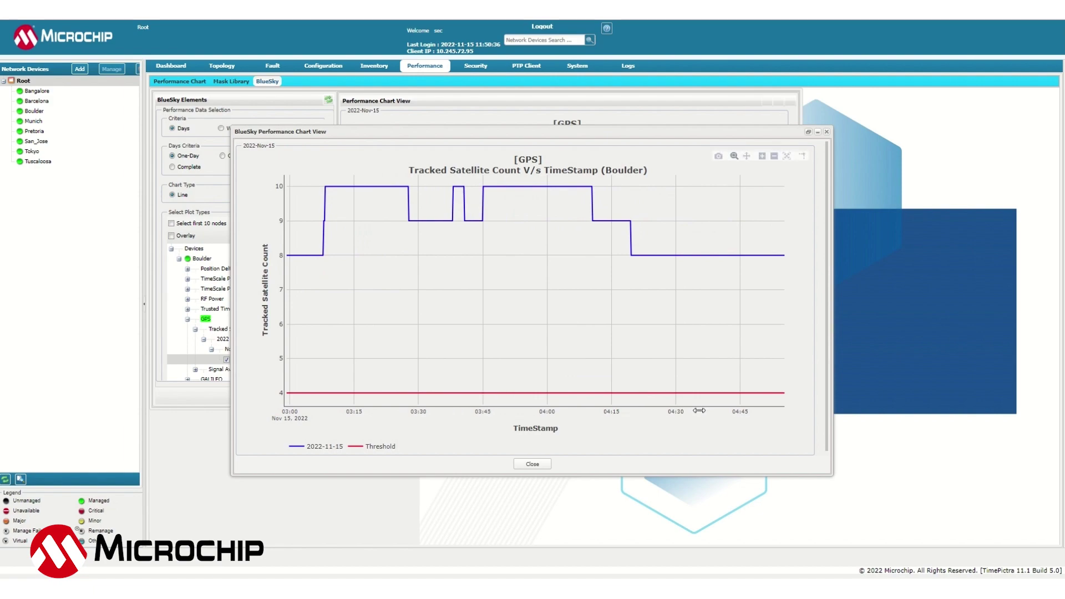
drag(698, 411, 622, 410)
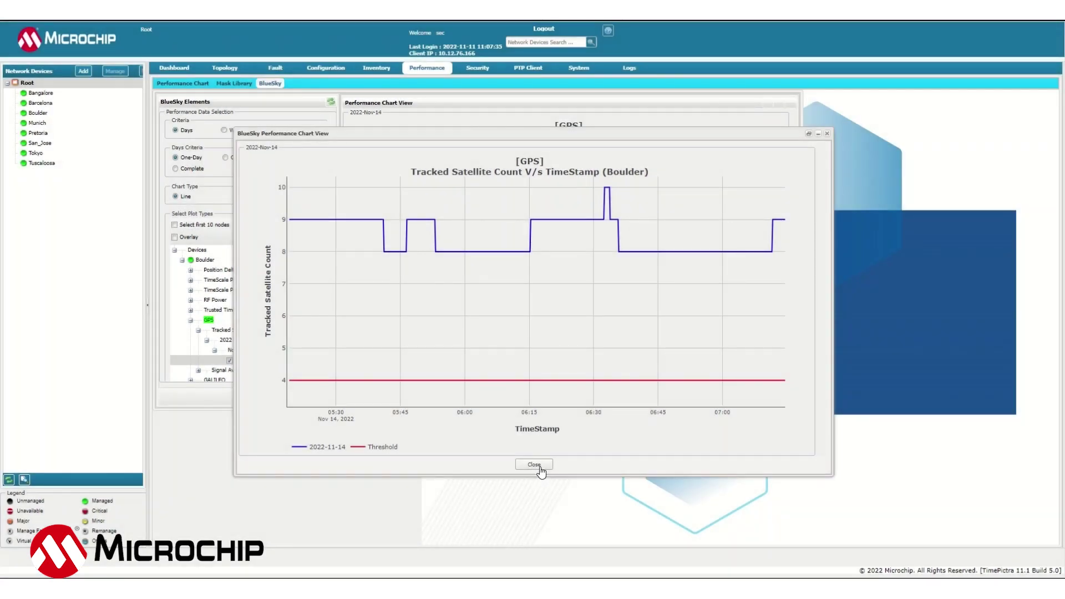
Close the BlueSky Performance Chart View window.
click(534, 465)
click(534, 465)
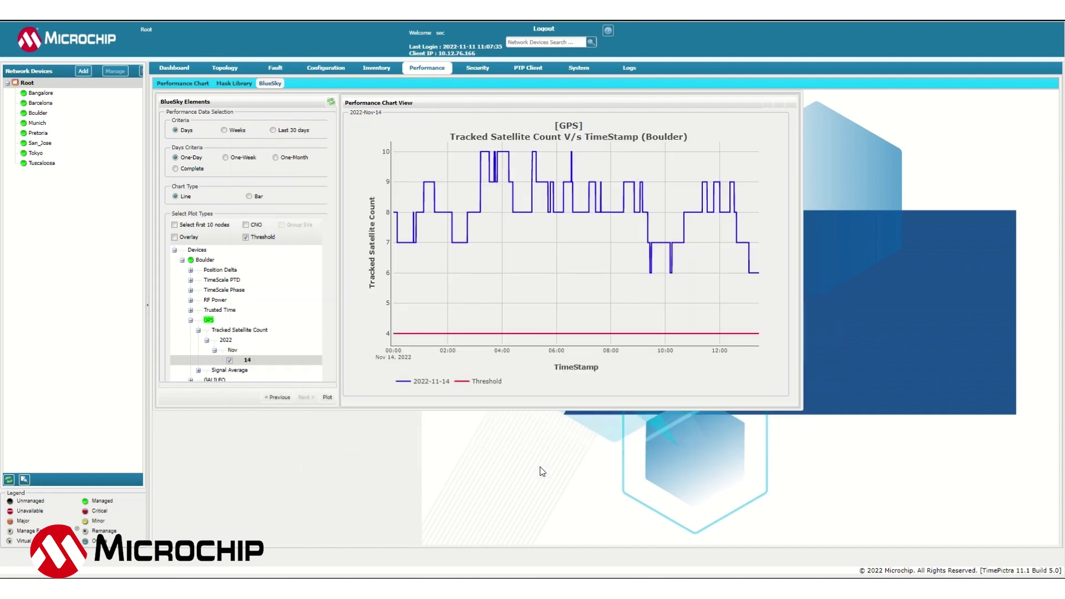
Open the Topology map and zoom in, moving the view toward Europe and Africa.
click(224, 68)
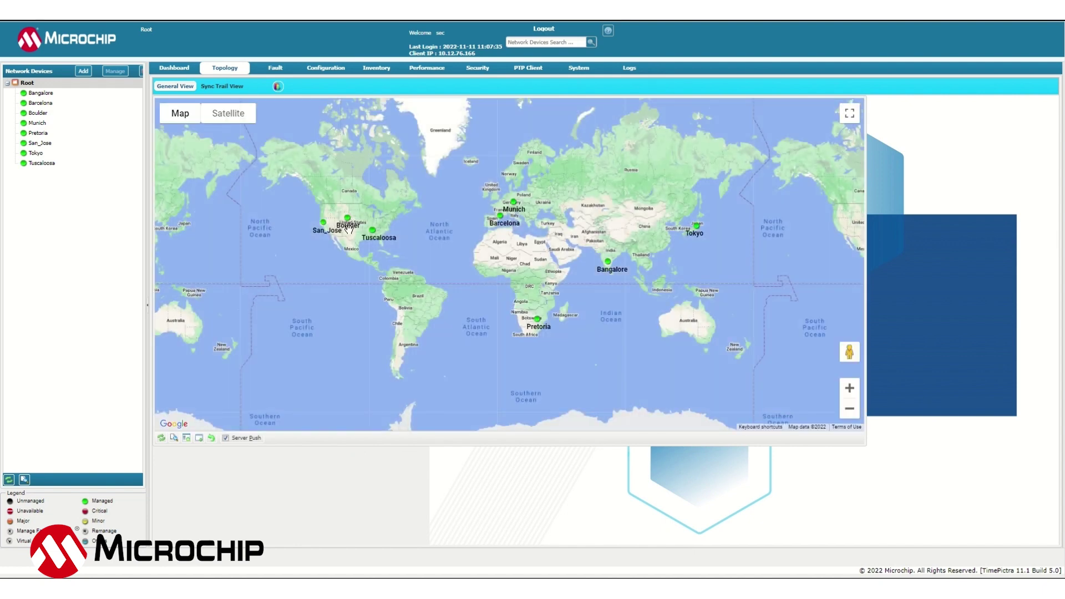
scroll(348, 228, up, 2)
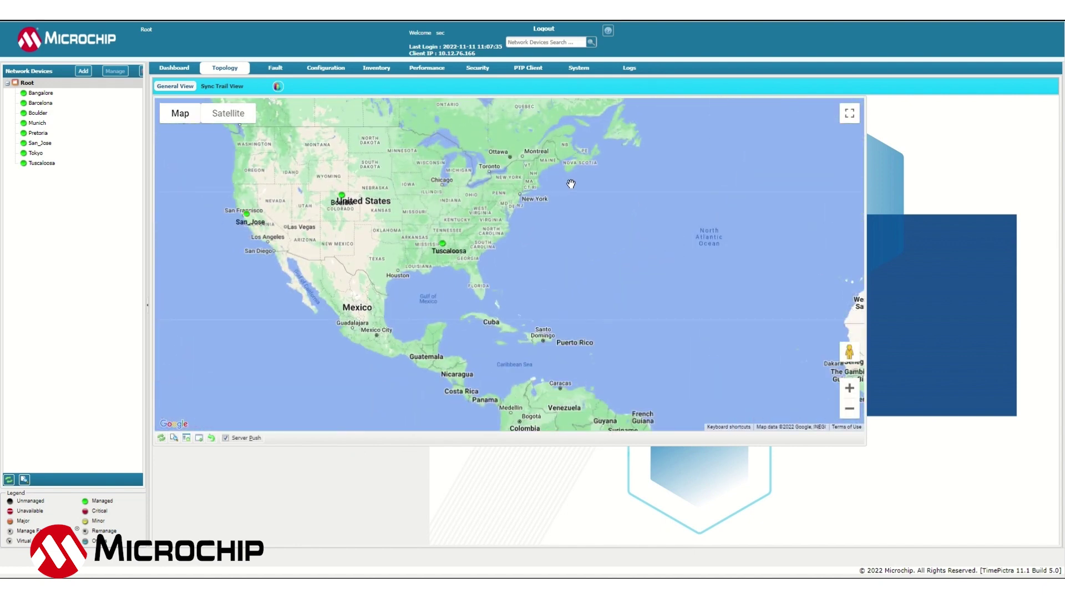
drag(571, 183, 384, 227)
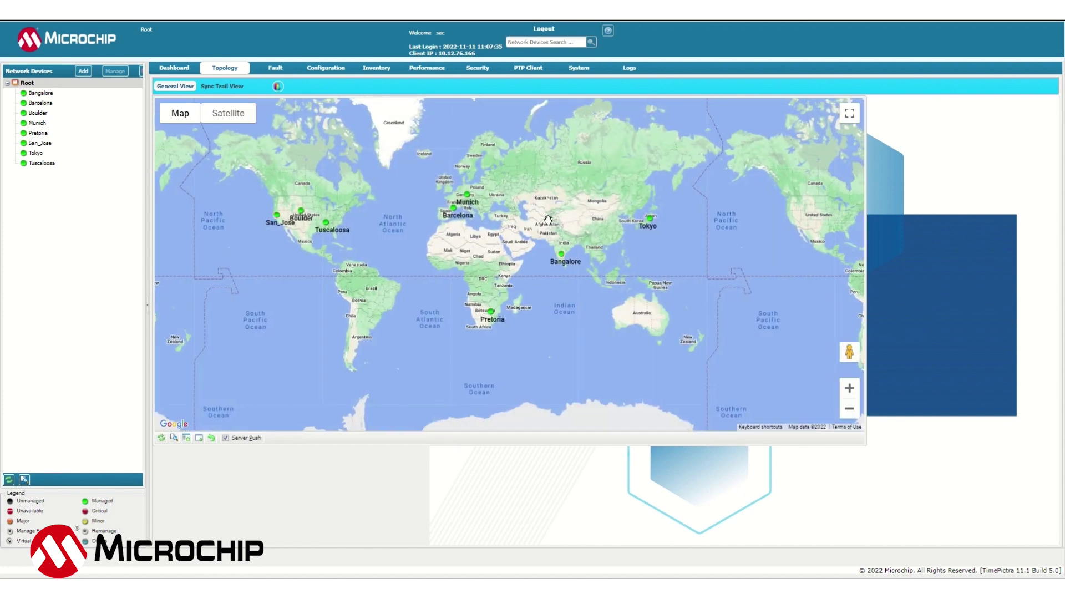
scroll(569, 224, up, 1)
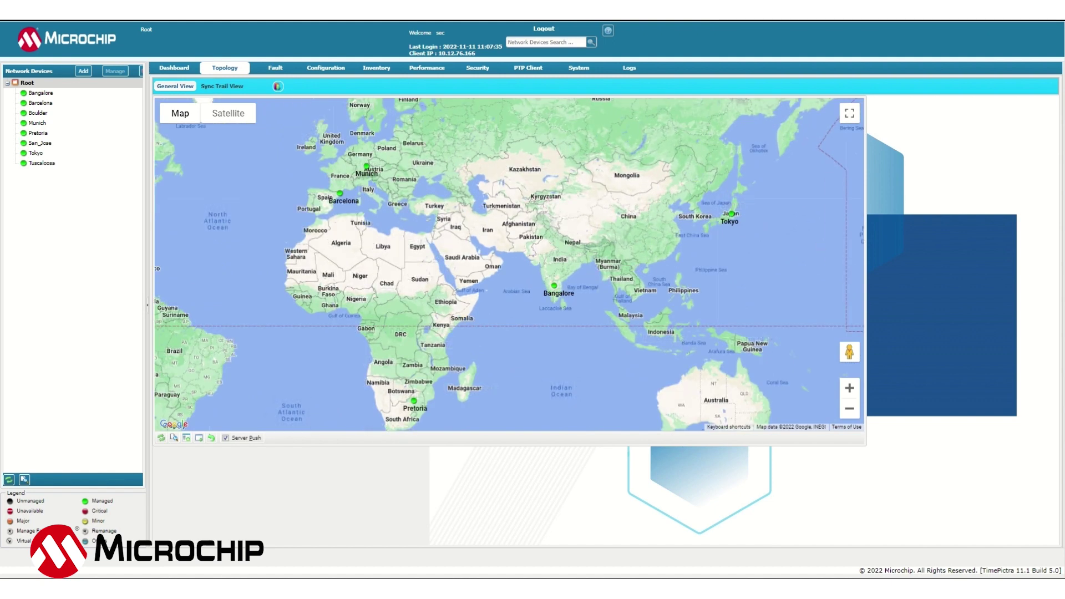
Zoom further and pan until Munich and Barcelona sit in the map's centre.
drag(780, 218, 758, 234)
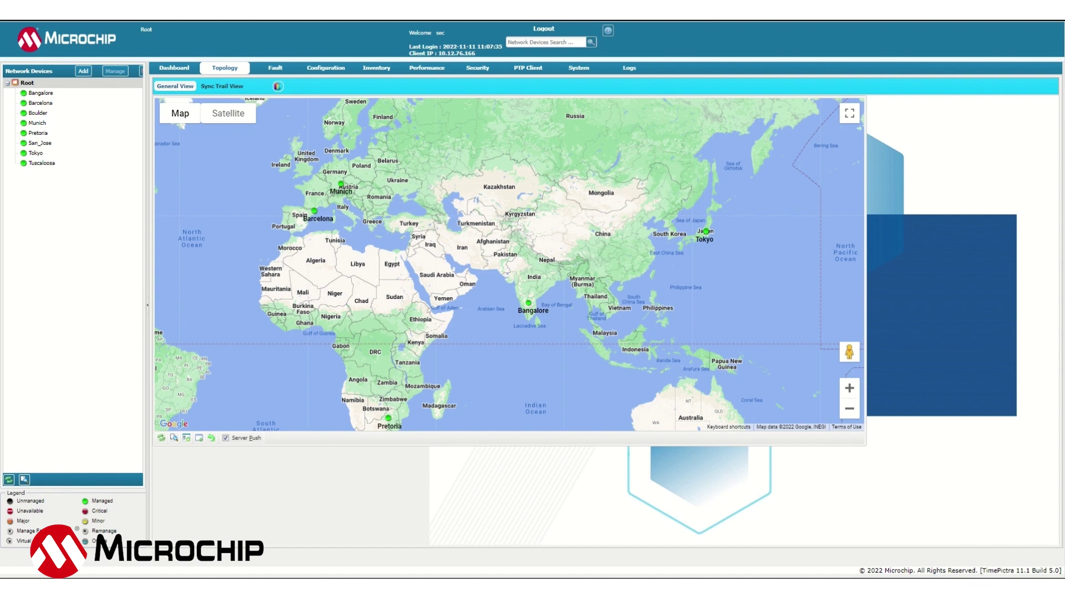
drag(797, 222, 770, 269)
drag(450, 246, 606, 280)
scroll(490, 315, up, 2)
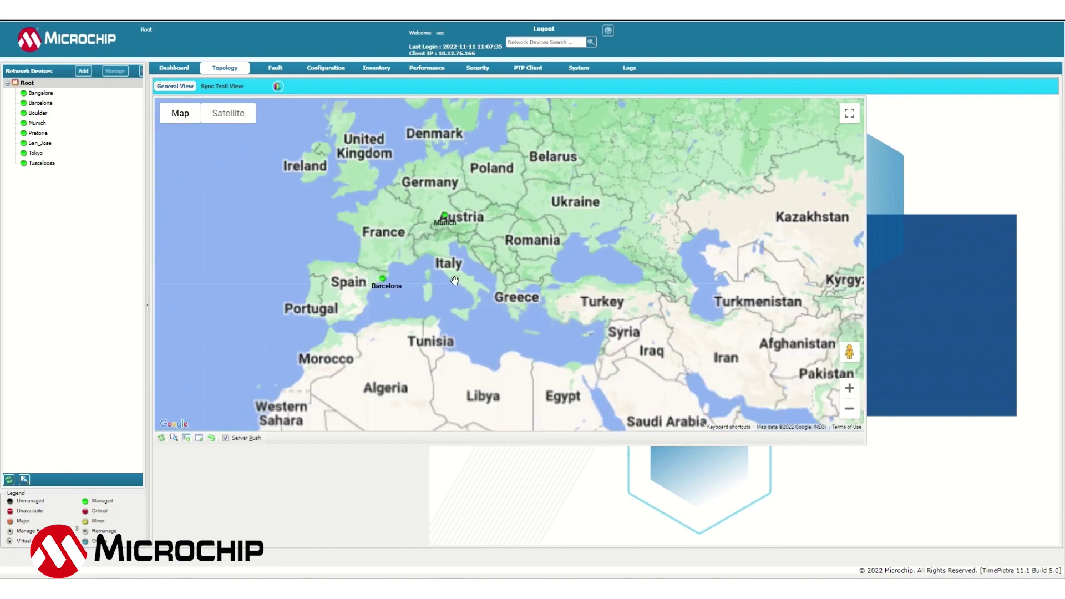
drag(388, 209, 420, 248)
drag(403, 201, 419, 253)
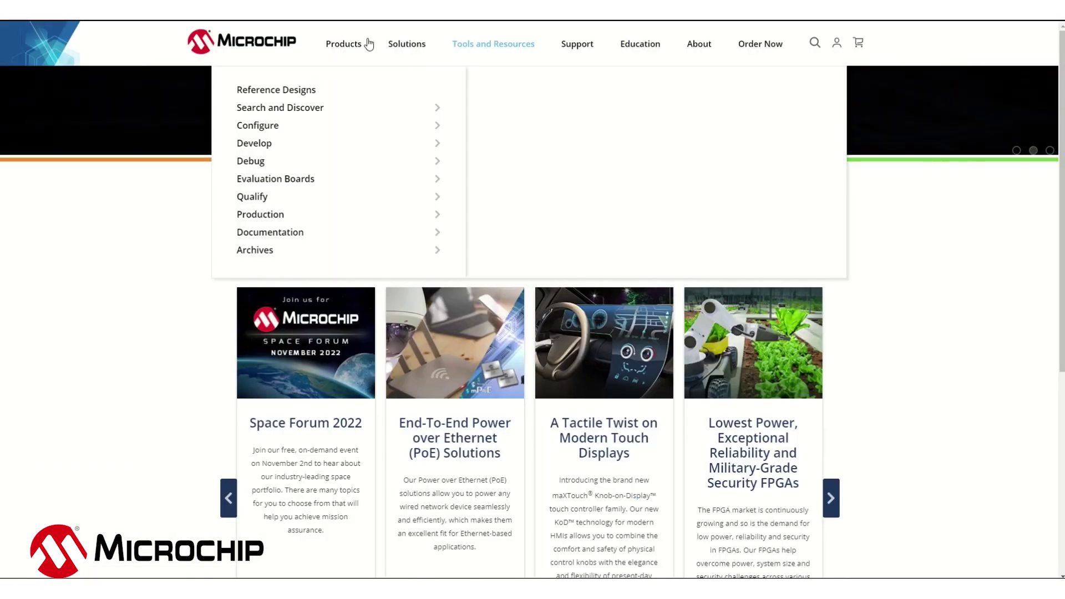
Open BlueSky GNSS Firewall from the Microchip site's Products > Clock and Timing menu.
mouse_move(348, 45)
mouse_move(315, 148)
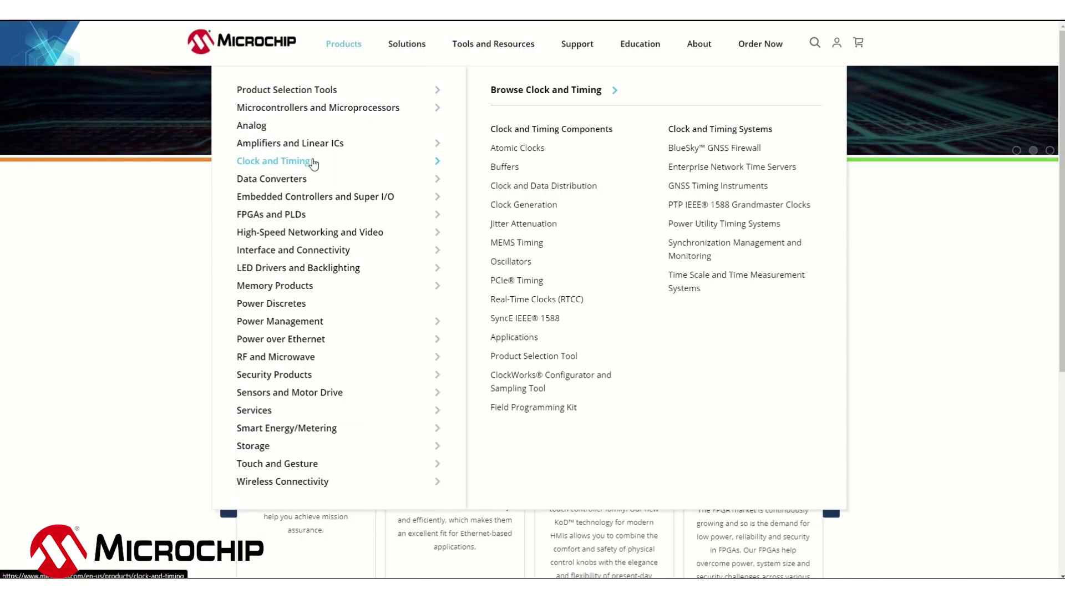
click(675, 150)
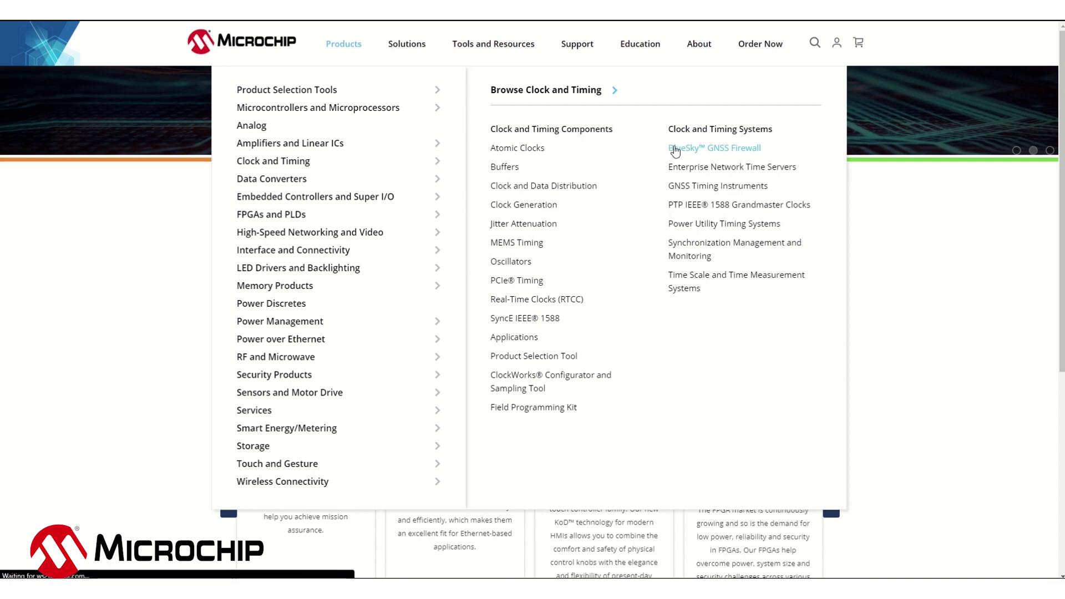